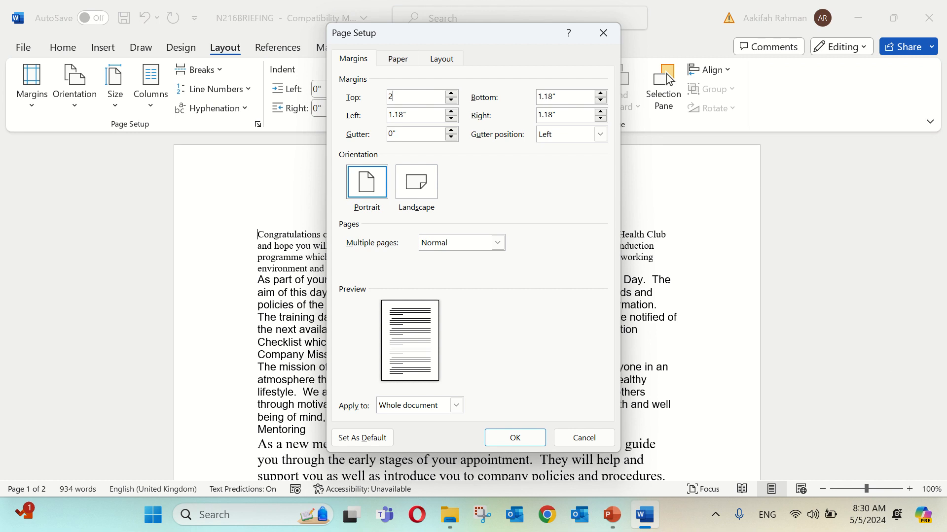
# Set the bottom margin of the whole document to 2 cm in the page setup
pyautogui.click(574, 96)
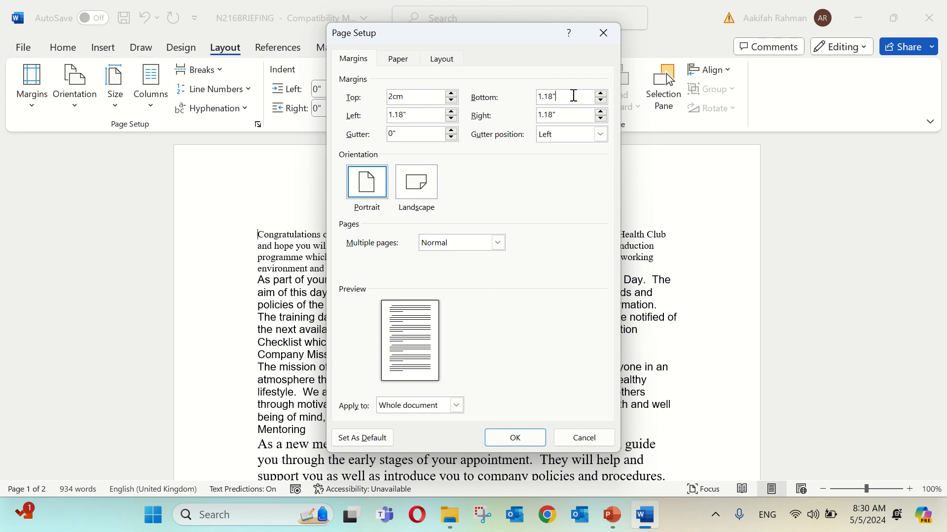
pyautogui.press('BackSpace')
pyautogui.press('BackSpace')
pyautogui.press('BackSpace')
pyautogui.press('BackSpace')
pyautogui.press('BackSpace')
pyautogui.write('2cm')
# Set the left and right margins to 1.5 cm each and apply the page setup to the whole document
pyautogui.click(415, 113)
pyautogui.click(577, 116)
pyautogui.press('BackSpace')
pyautogui.press('BackSpace')
pyautogui.press('BackSpace')
pyautogui.press('BackSpace')
pyautogui.press('BackSpace')
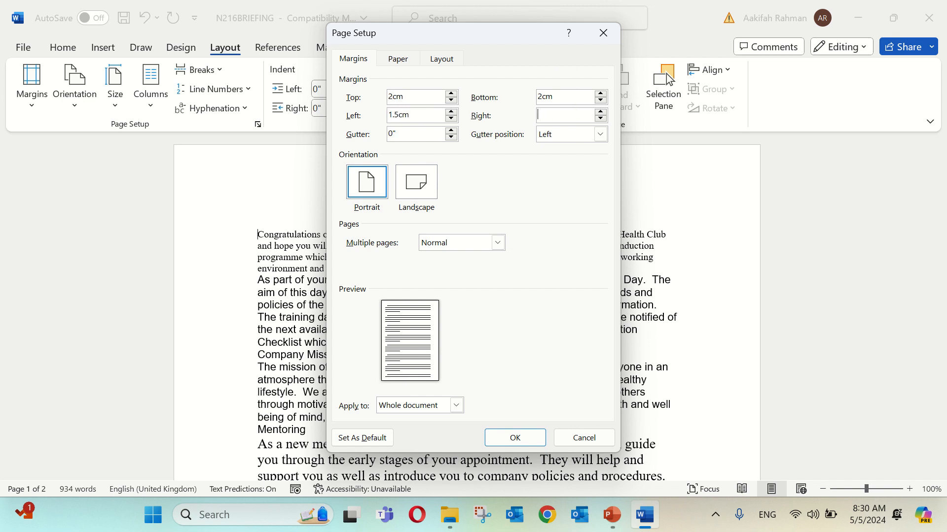
pyautogui.write('1.5cm')
pyautogui.click(515, 439)
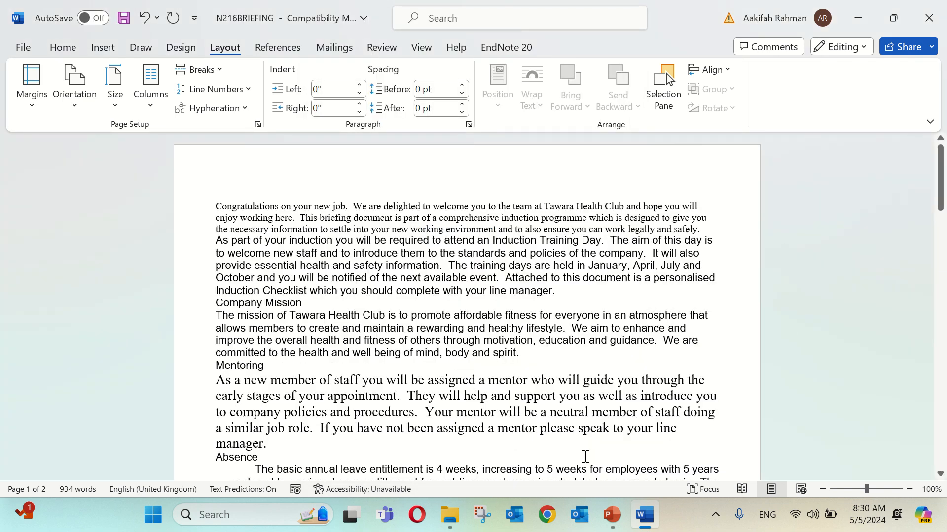
# Reopen the custom margin settings to check the applied margin values, and close them without changes
pyautogui.click(30, 81)
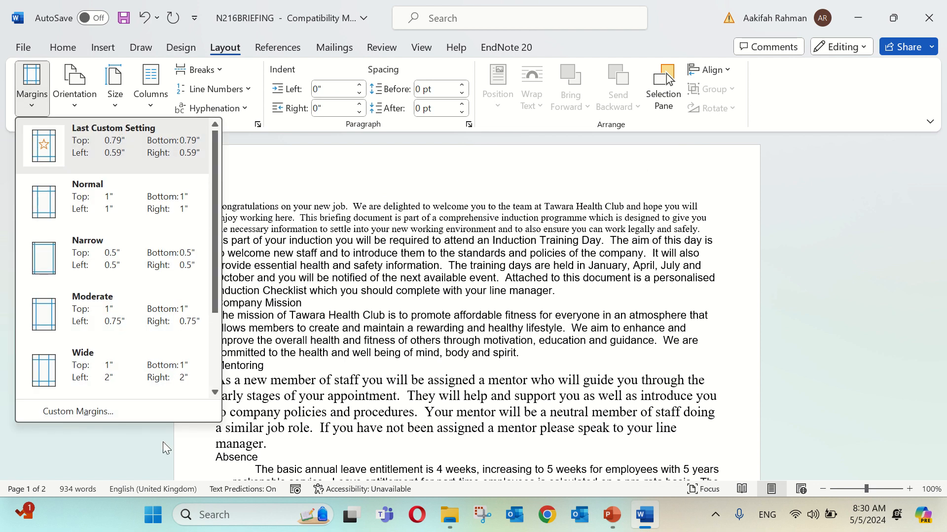
pyautogui.click(133, 413)
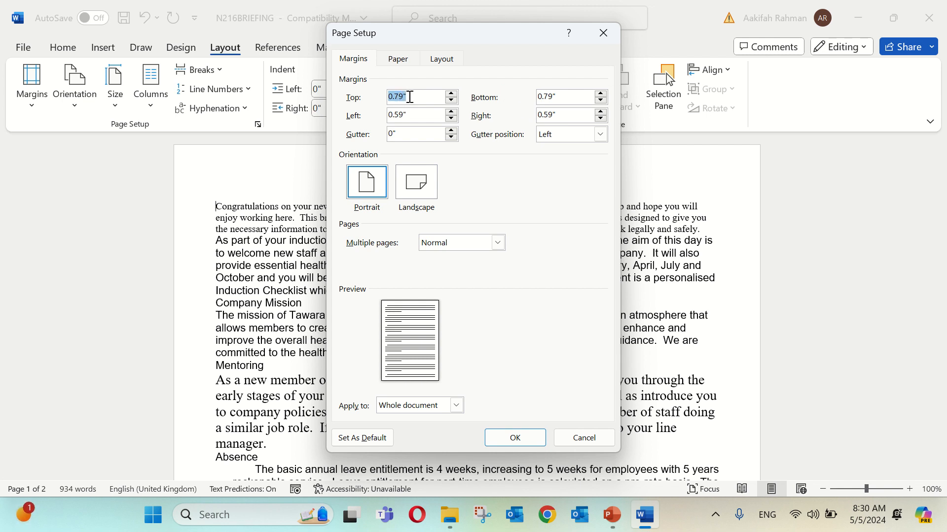
pyautogui.click(542, 439)
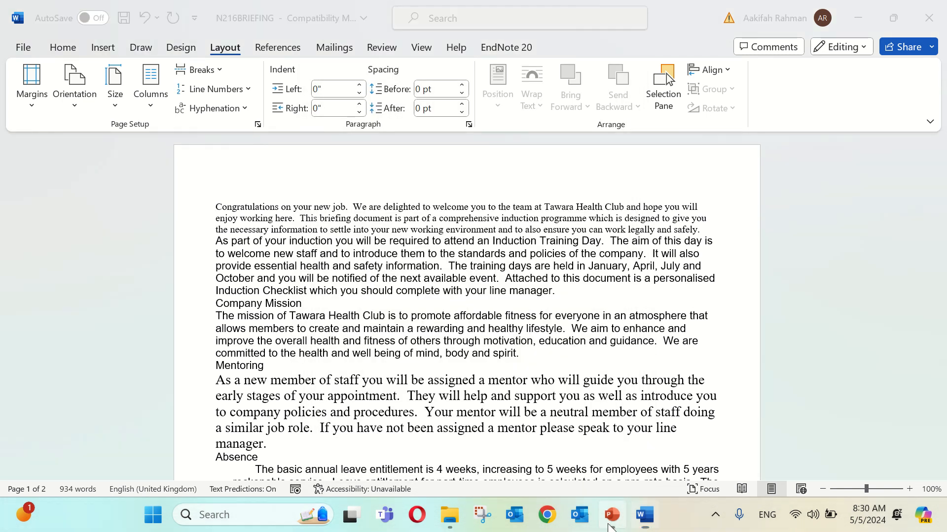
# Consult the task slide in PowerPoint and save the Word document in Rich Text Format as N216BRIEFING_ plus the student's first name and _9A
pyautogui.click(610, 525)
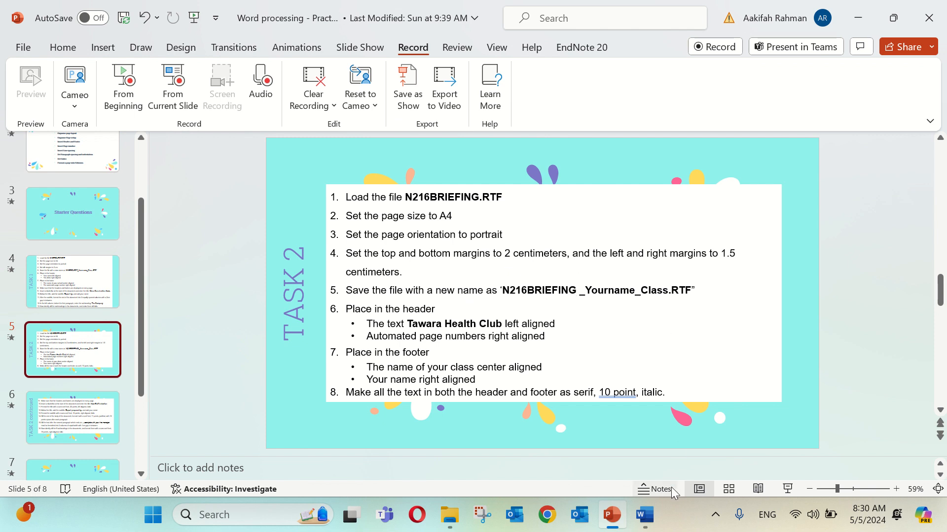
pyautogui.click(644, 514)
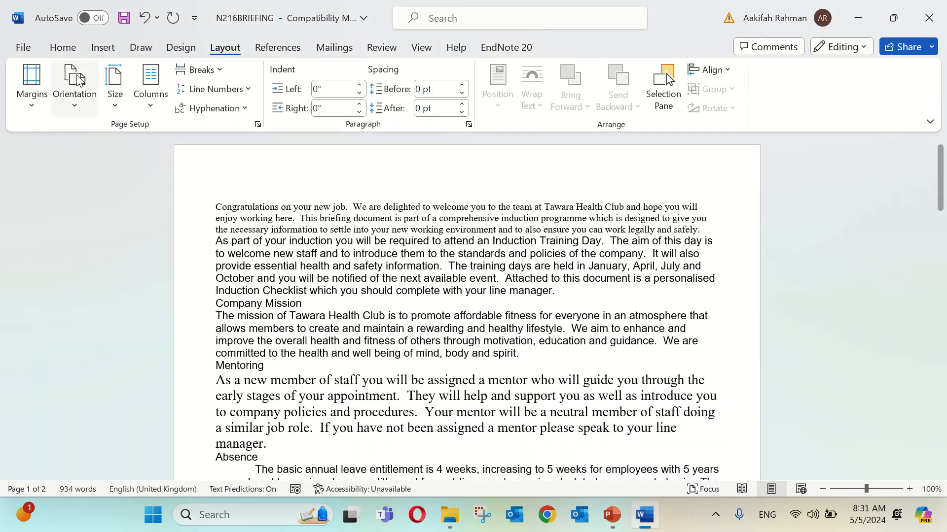
pyautogui.click(24, 46)
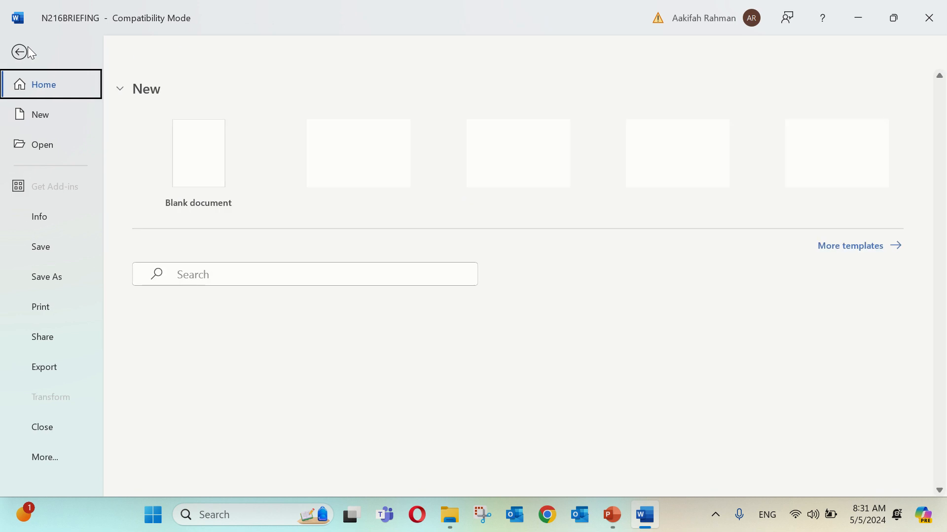
pyautogui.click(60, 274)
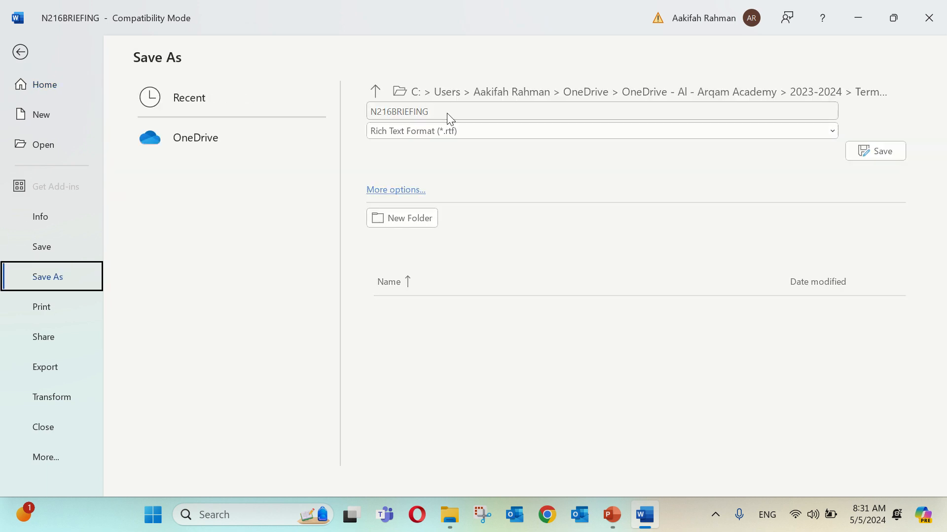
pyautogui.click(448, 113)
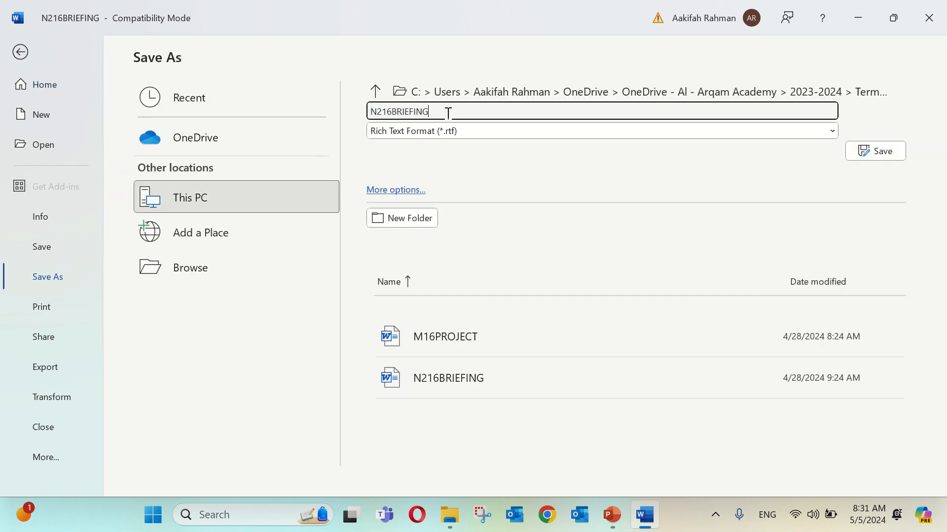
pyautogui.write('_Aakifah')
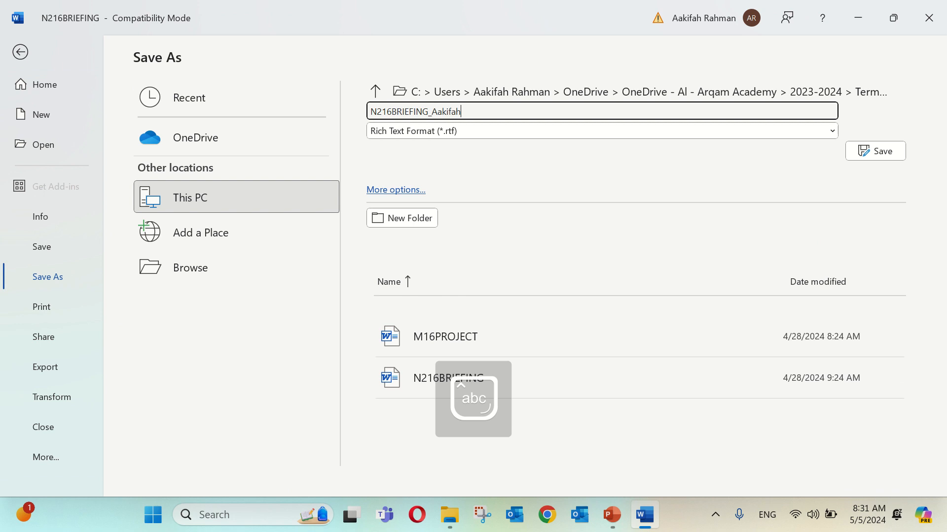
pyautogui.write('_9')
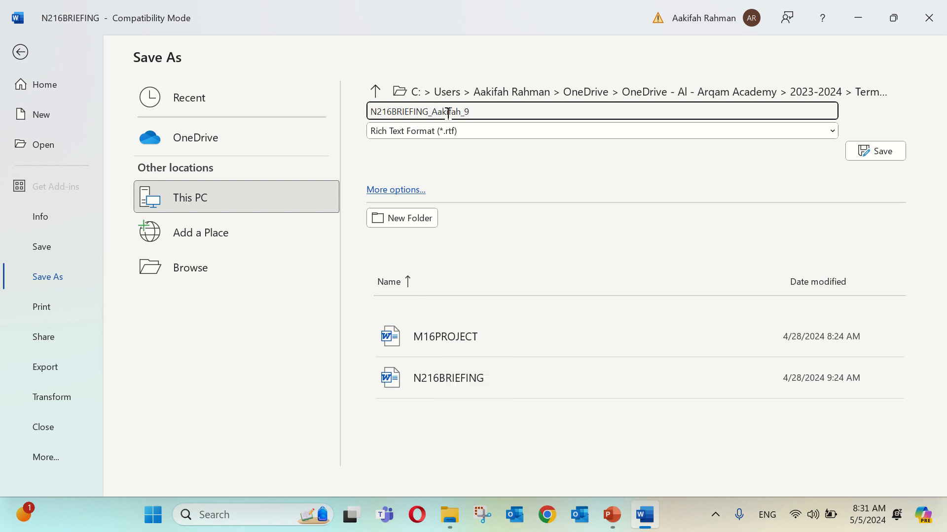
pyautogui.press('capslock')
pyautogui.write('A')
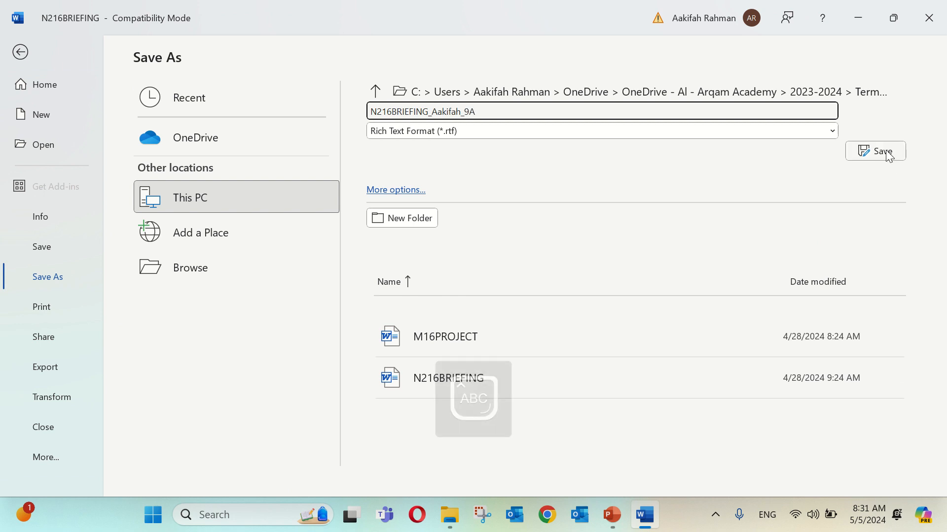
pyautogui.click(854, 150)
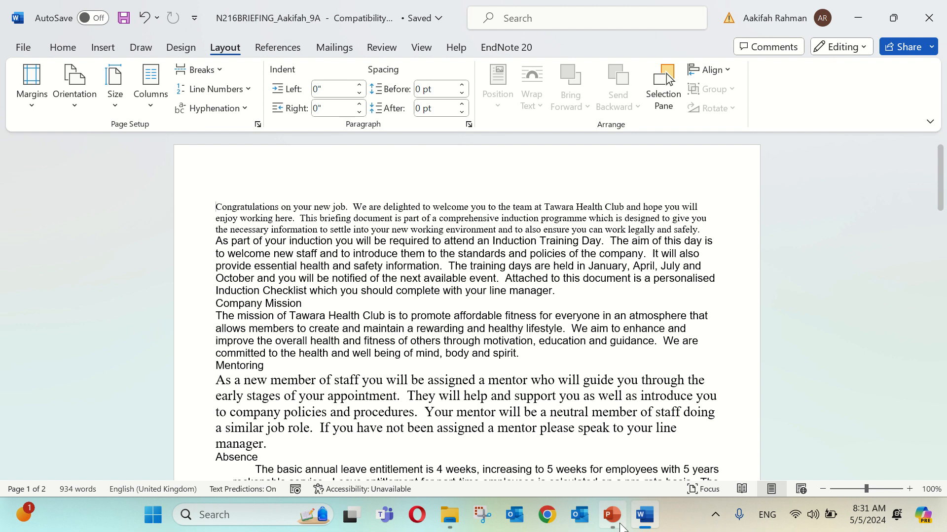
# Check the header requirements on the PowerPoint task slide and add a Blank (Three Columns) header to the Word document
pyautogui.click(611, 515)
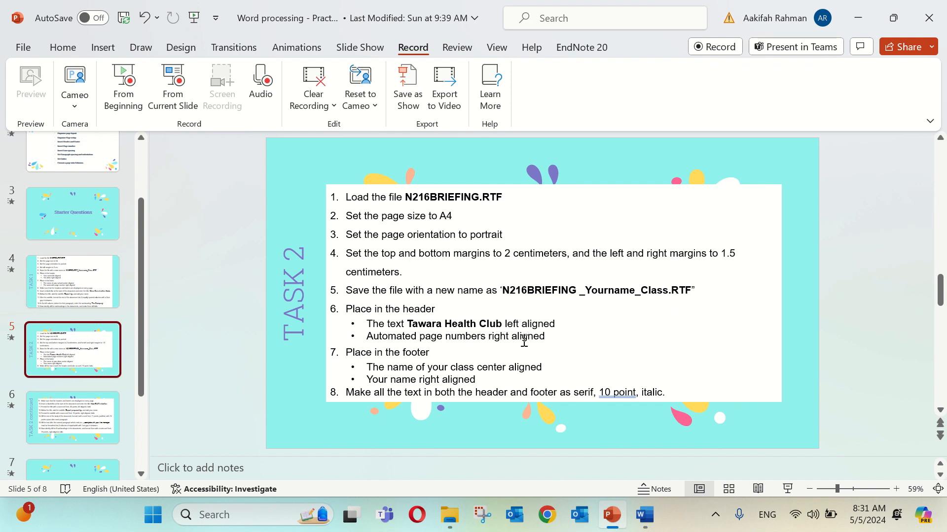
pyautogui.moveTo(645, 515)
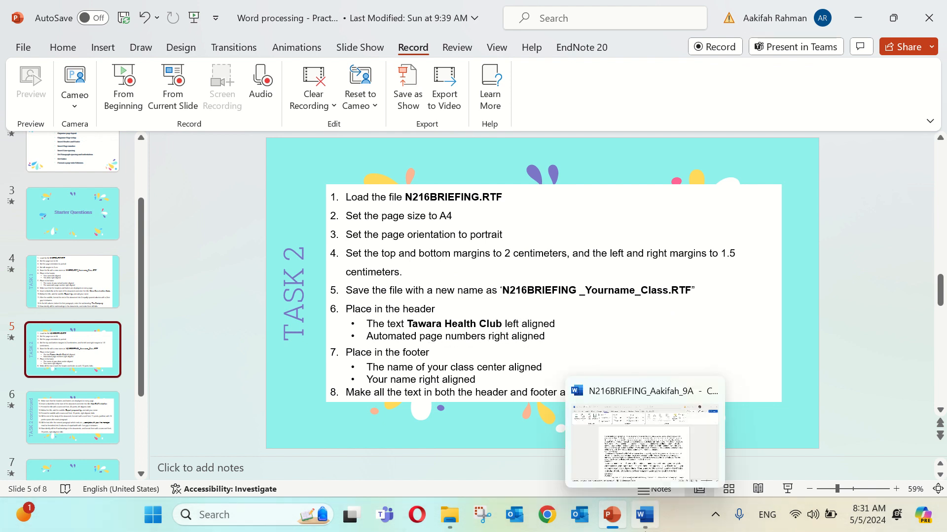
pyautogui.click(644, 443)
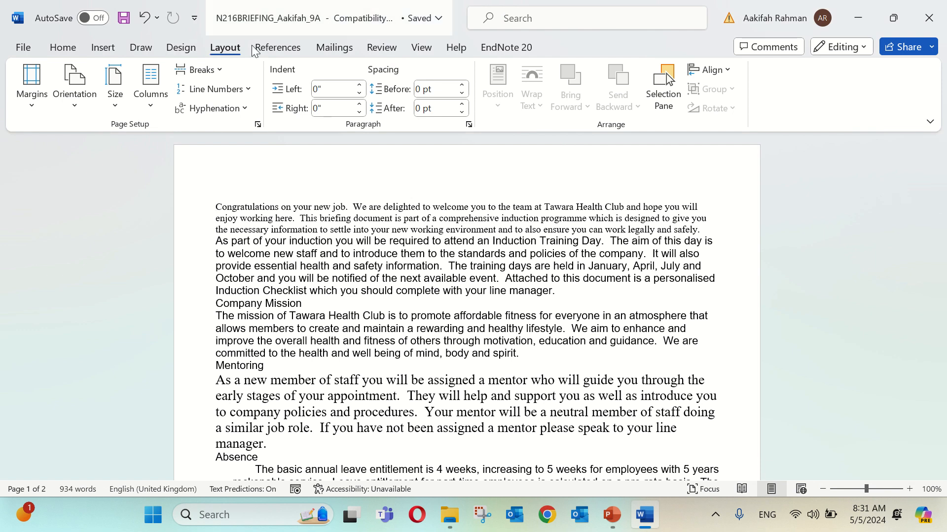
pyautogui.click(104, 48)
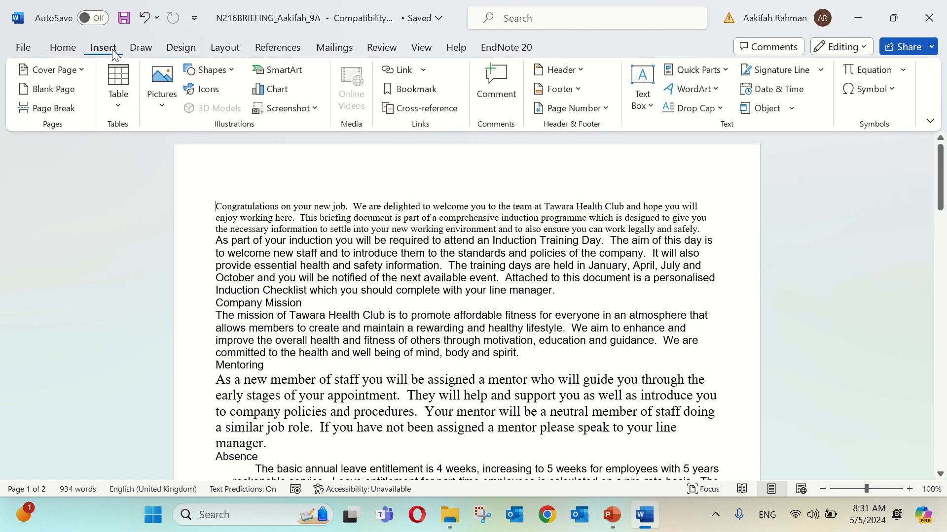
pyautogui.click(575, 70)
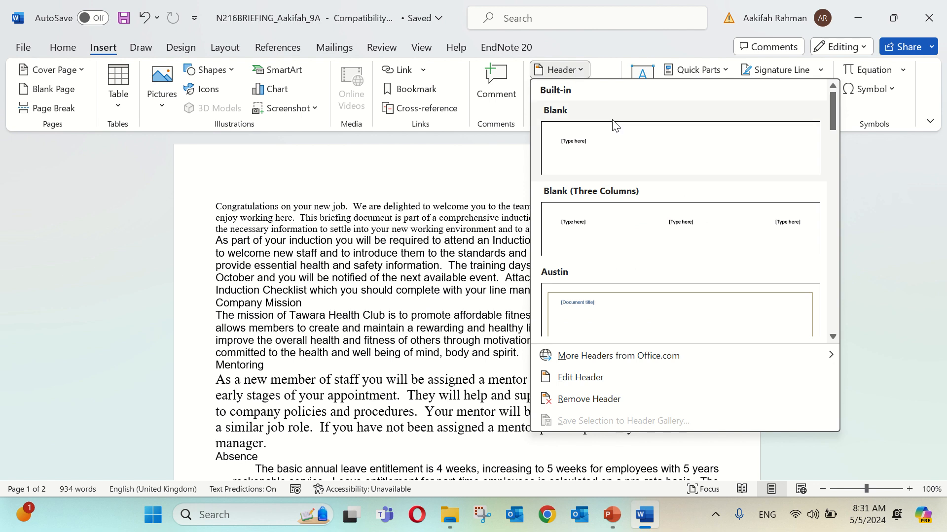
pyautogui.click(623, 227)
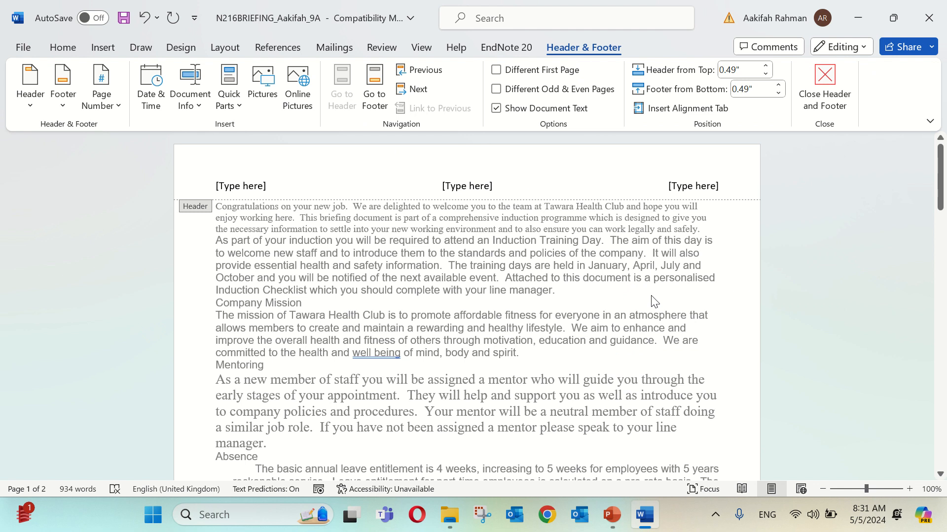
# Recheck the PowerPoint slide and replace the left-aligned placeholder of the Word header with "Tawara Health Club"
pyautogui.hotkey('alt', 'Tab')
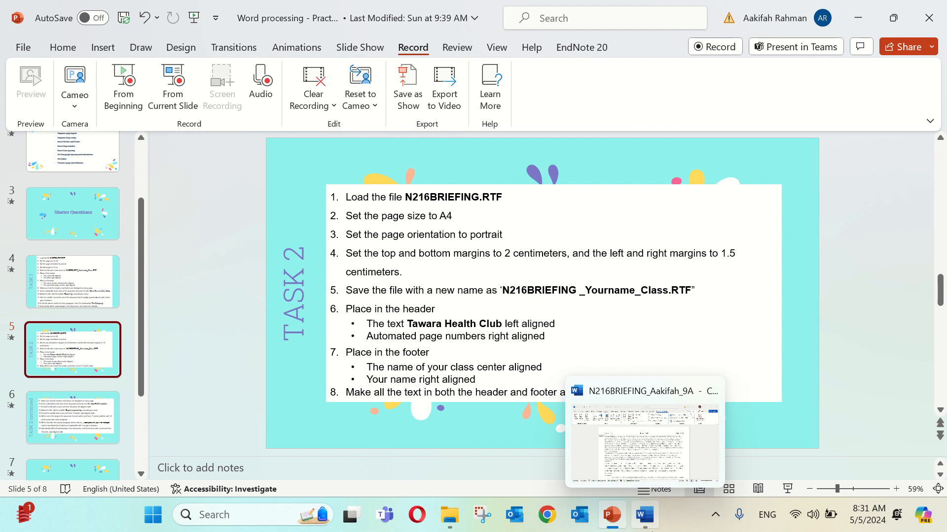
pyautogui.click(651, 531)
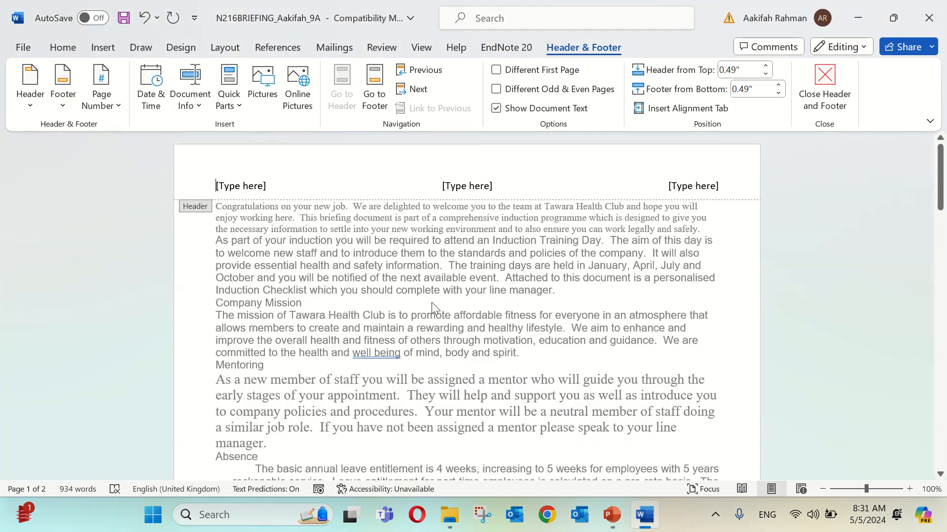
pyautogui.click(281, 189)
pyautogui.press('capslock')
pyautogui.write('tAWARA')
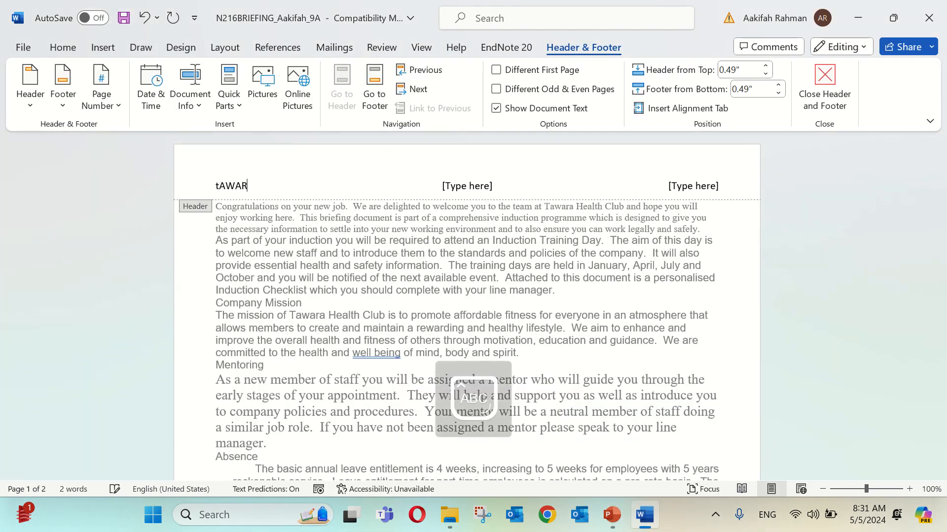
pyautogui.press('BackSpace')
pyautogui.press('BackSpace')
pyautogui.press('BackSpace')
pyautogui.press('BackSpace')
pyautogui.press('BackSpace')
pyautogui.press('BackSpace')
pyautogui.write('T')
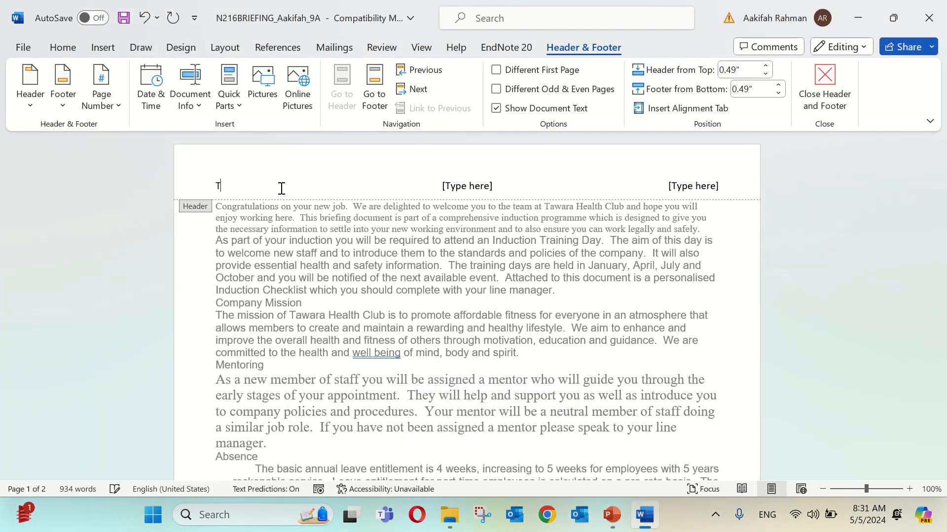
pyautogui.press('capslock')
pyautogui.write('awara He')
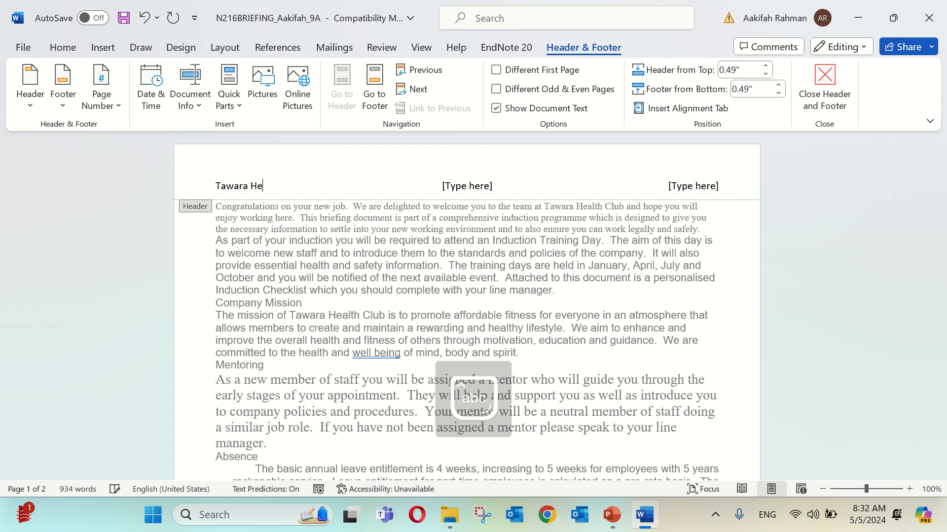
pyautogui.write('alth Club')
# Replace the right-aligned header placeholder with a manually entered 1, leave the header, and check the numbering on the second page
pyautogui.click(725, 186)
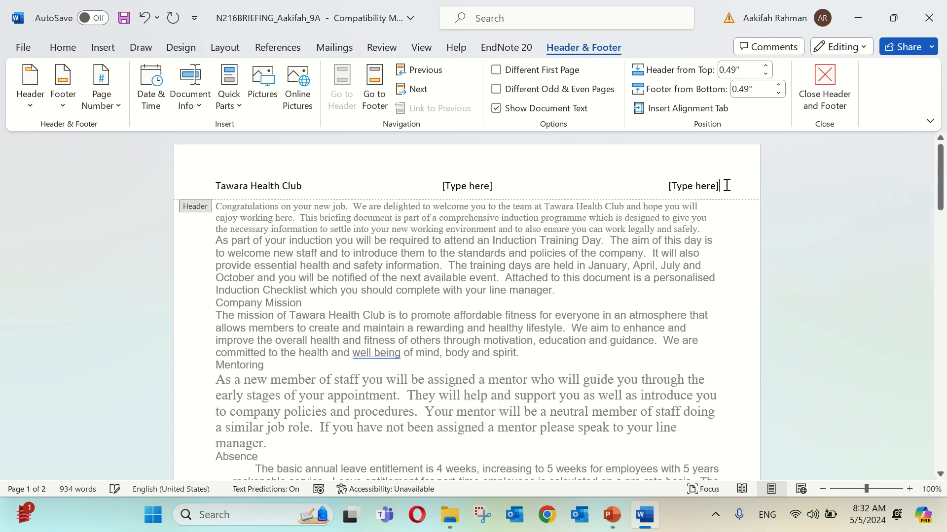
pyautogui.press('BackSpace')
pyautogui.press('BackSpace')
pyautogui.write('1')
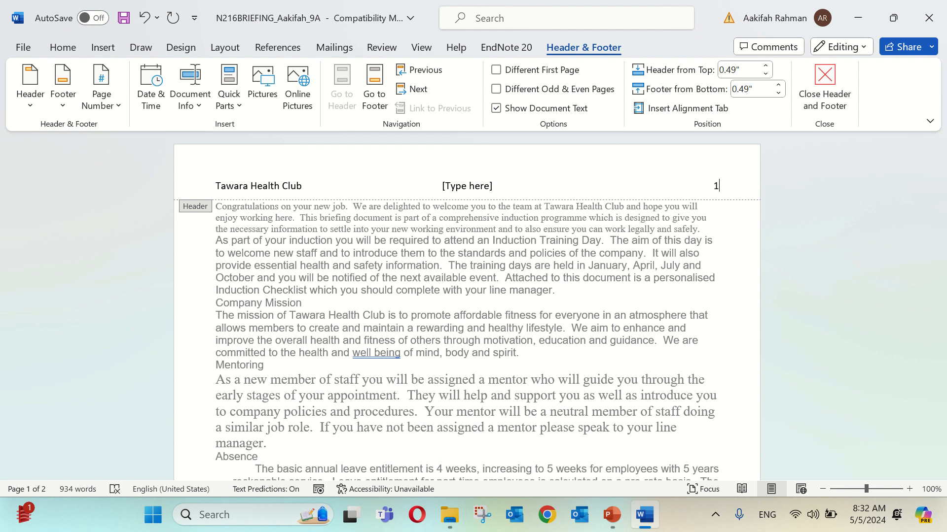
pyautogui.press('Escape')
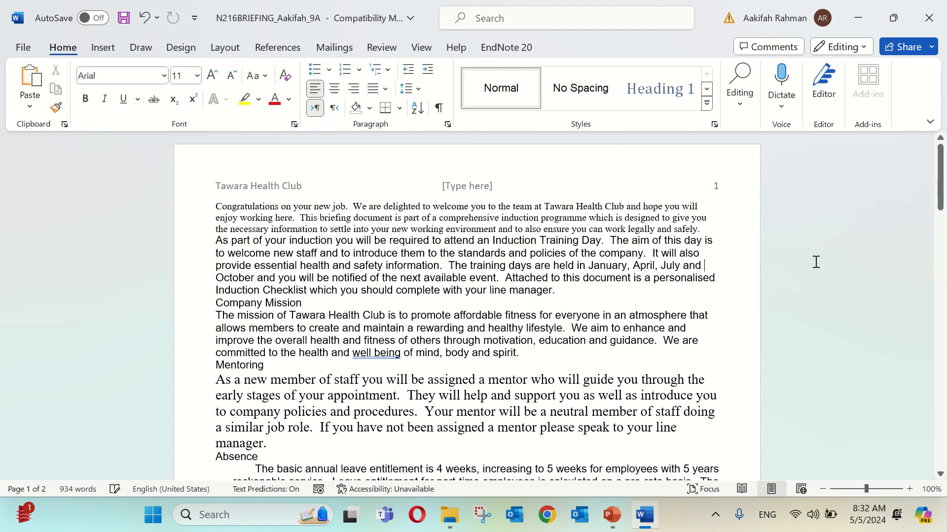
pyautogui.scroll(-5, 814, 261)
pyautogui.scroll(-10, 816, 261)
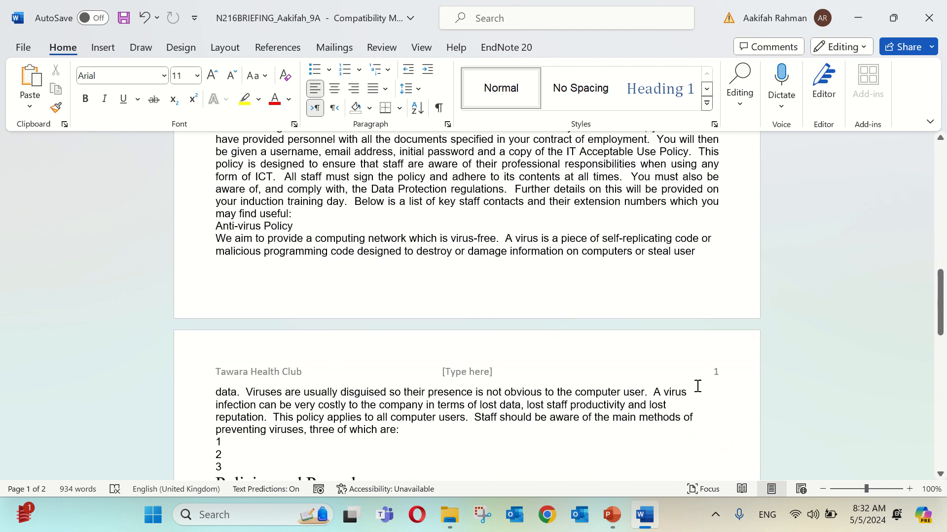
pyautogui.scroll(15, 713, 367)
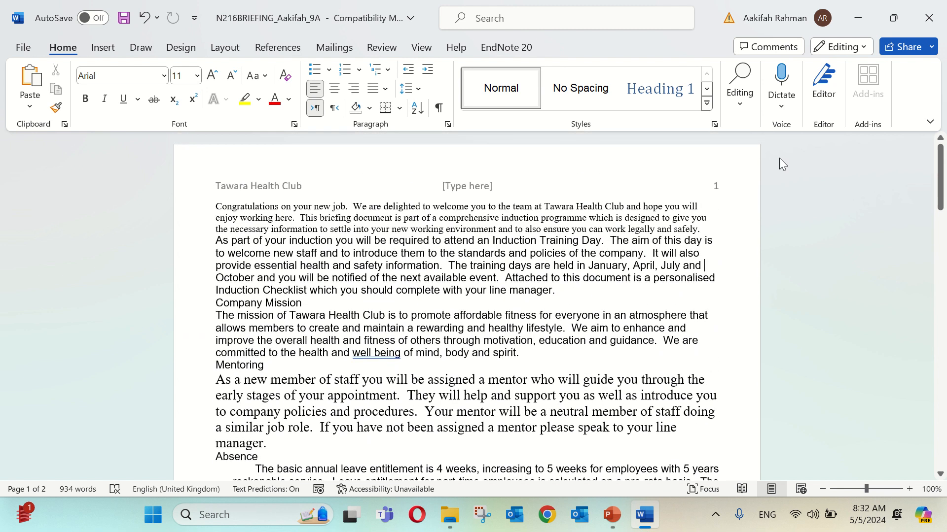
# Delete the manually entered 1 from the right-aligned part of the header and reopen the header for editing
pyautogui.doubleClick(725, 185)
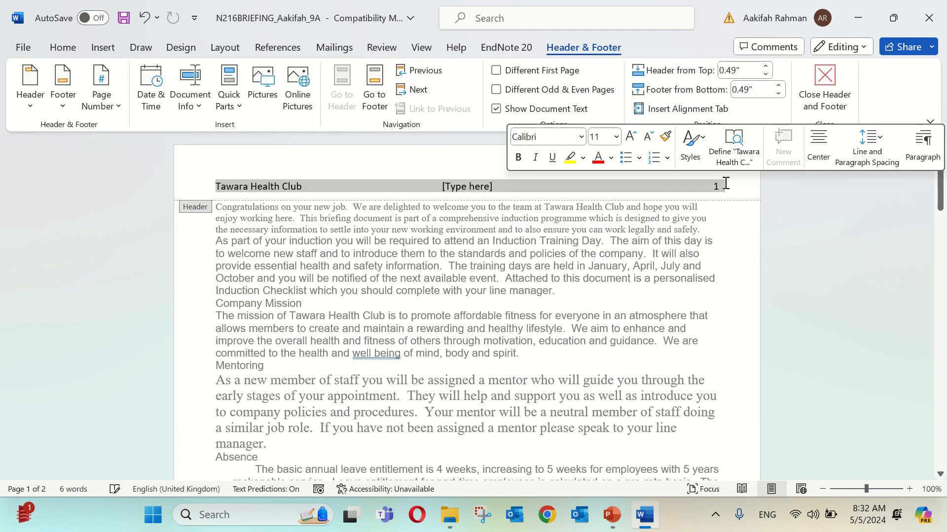
pyautogui.press('BackSpace')
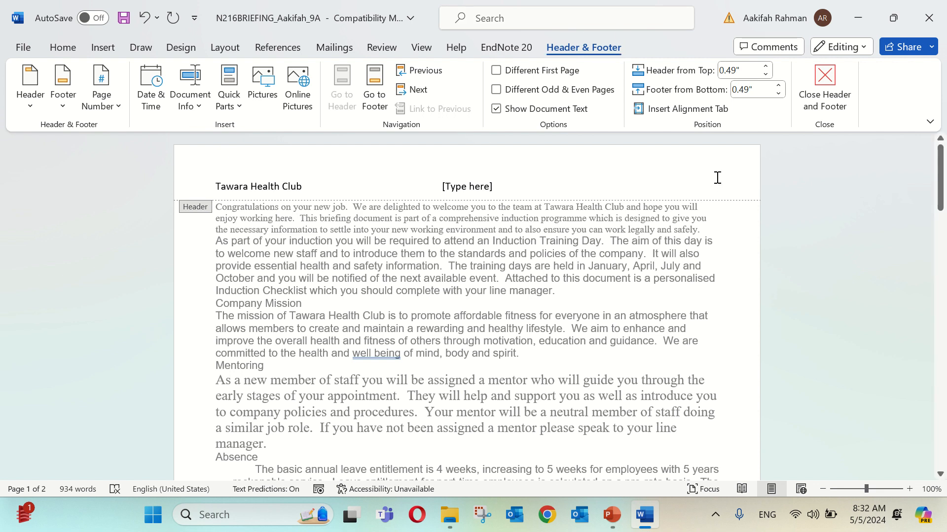
pyautogui.doubleClick(737, 250)
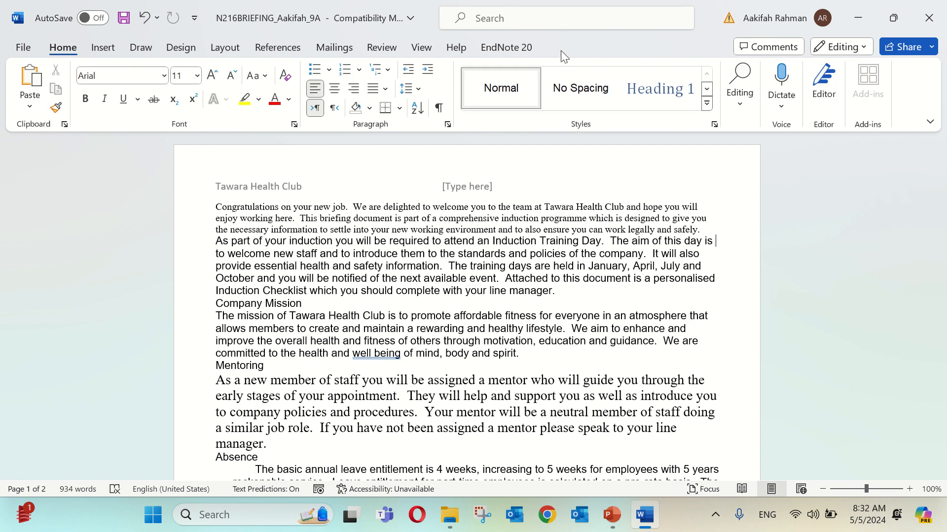
pyautogui.doubleClick(735, 176)
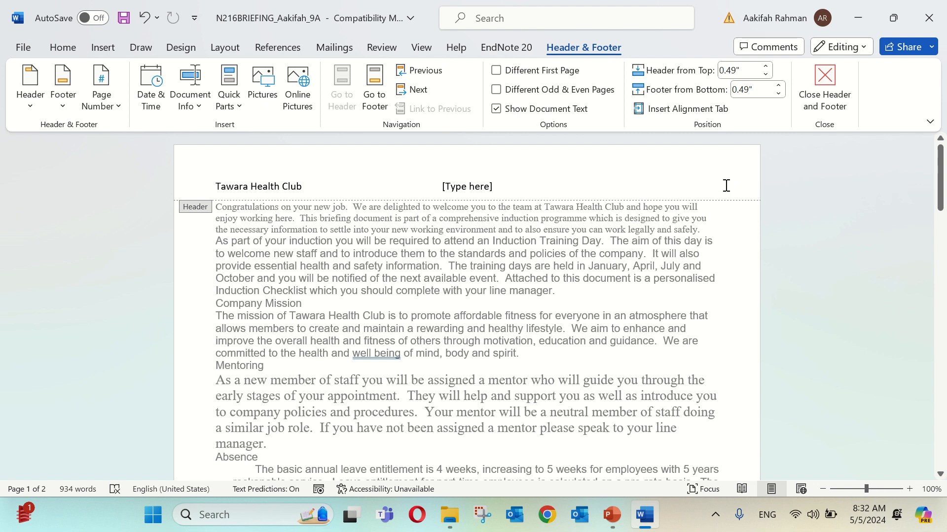
# Insert an automatic Plain Number page number at the right-aligned position of the header and check the numbering on the second page
pyautogui.click(119, 105)
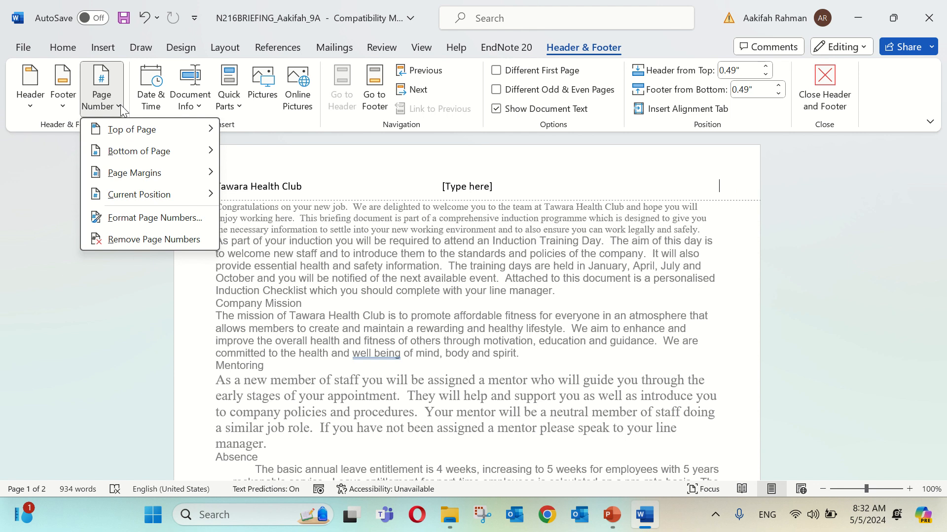
pyautogui.moveTo(127, 194)
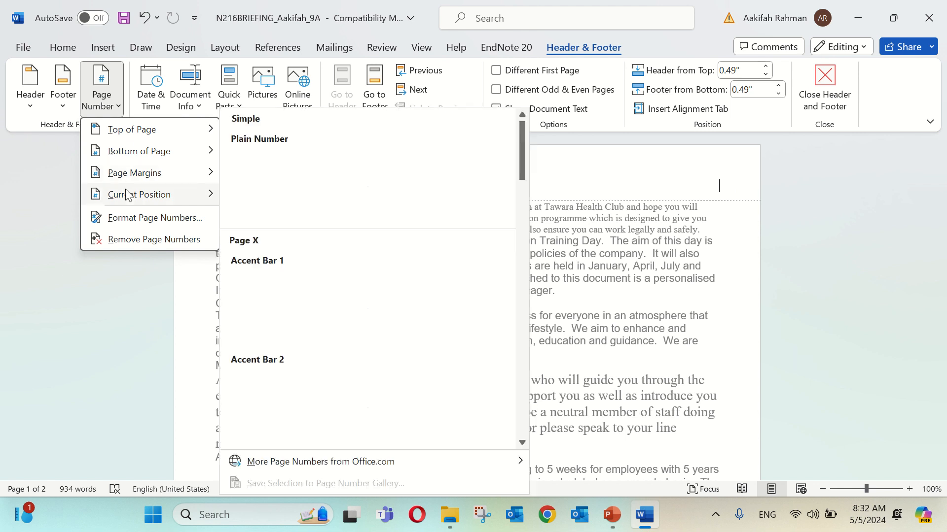
pyautogui.click(302, 185)
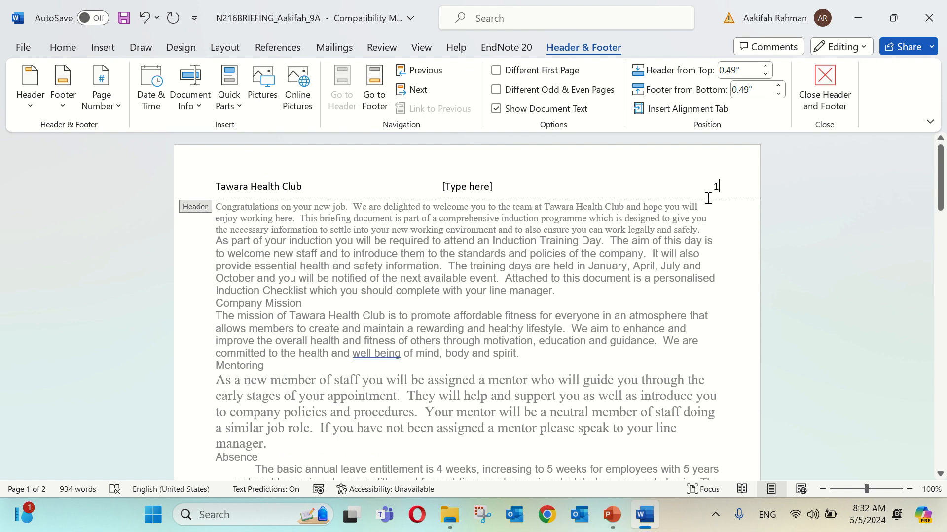
pyautogui.doubleClick(715, 264)
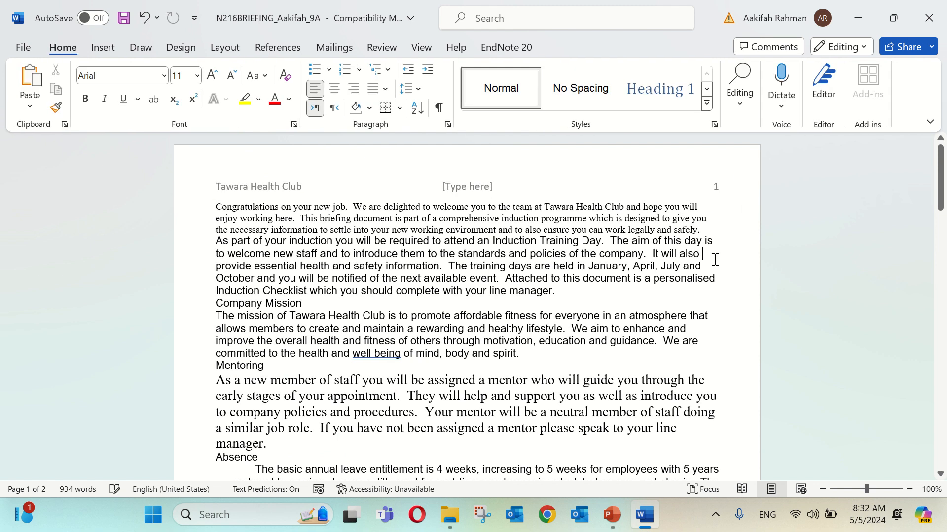
pyautogui.scroll(-15, 715, 262)
pyautogui.scroll(-4, 715, 261)
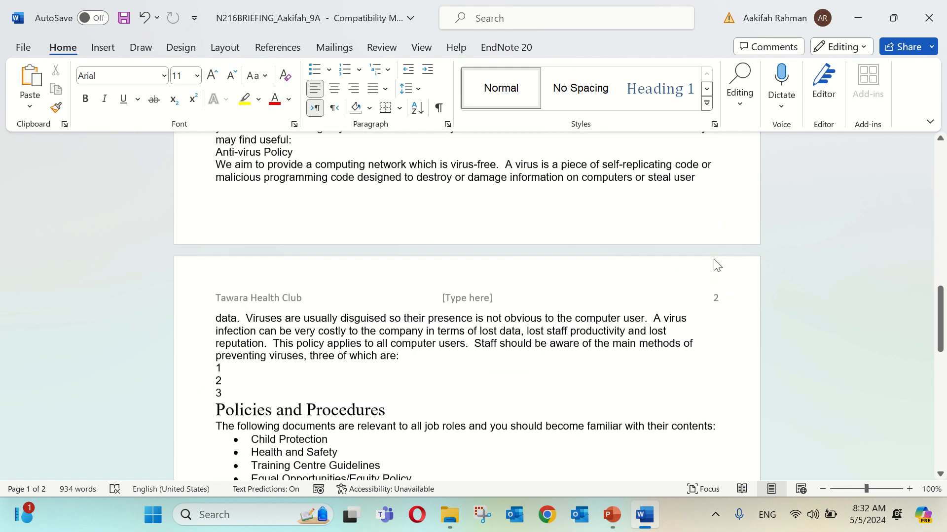
pyautogui.scroll(2, 729, 303)
pyautogui.scroll(10, 730, 304)
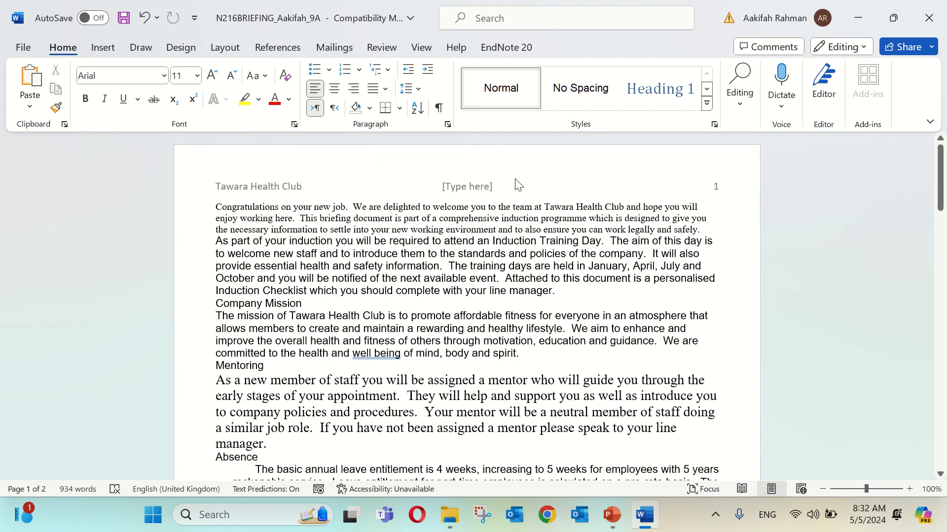
# Delete the unused centre placeholder from the page header and return to the document body
pyautogui.doubleClick(495, 188)
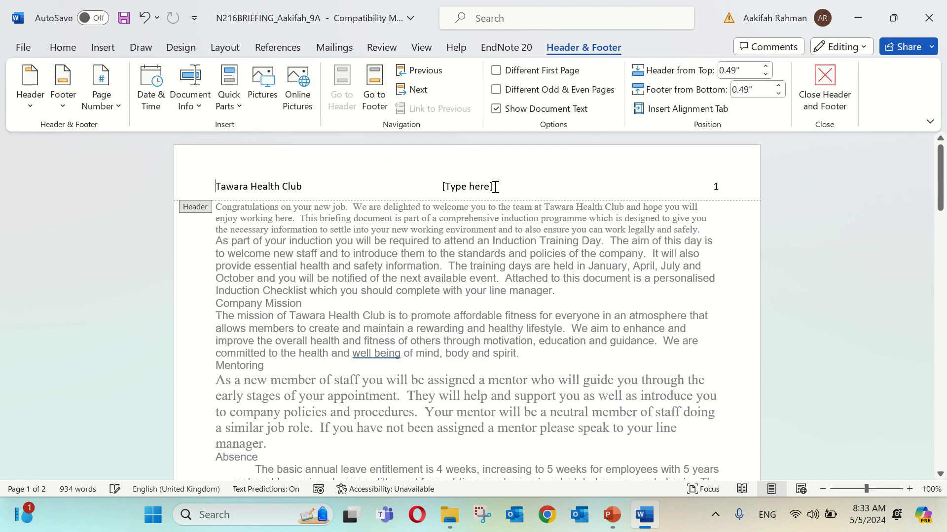
pyautogui.click(495, 187)
pyautogui.press('Delete')
pyautogui.doubleClick(548, 253)
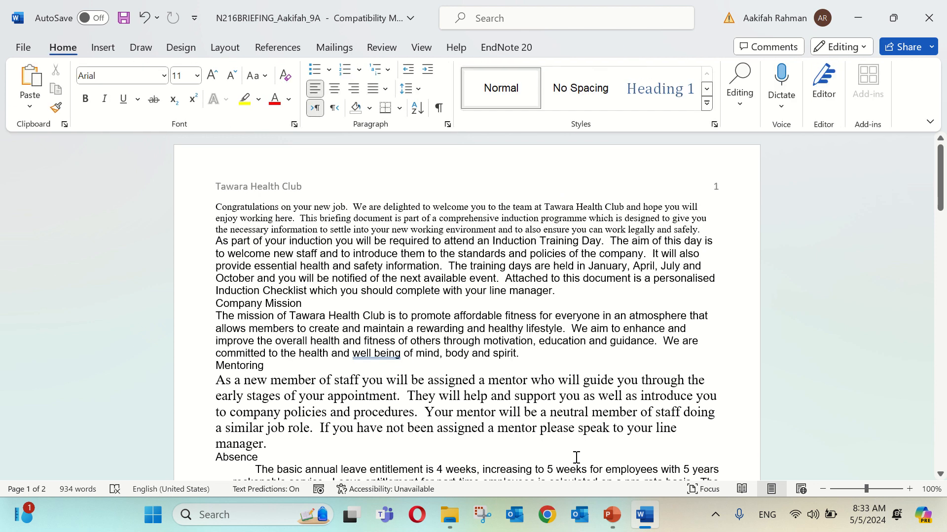
# Check the footer requirements on the PowerPoint task slide and add a Blank (Three Columns) footer to the Word document
pyautogui.click(610, 516)
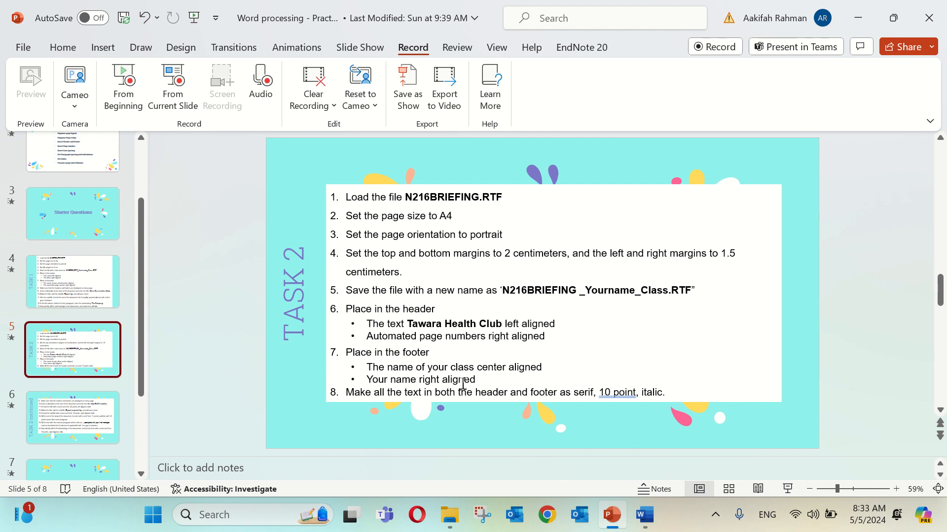
pyautogui.click(644, 515)
pyautogui.scroll(-15, 601, 442)
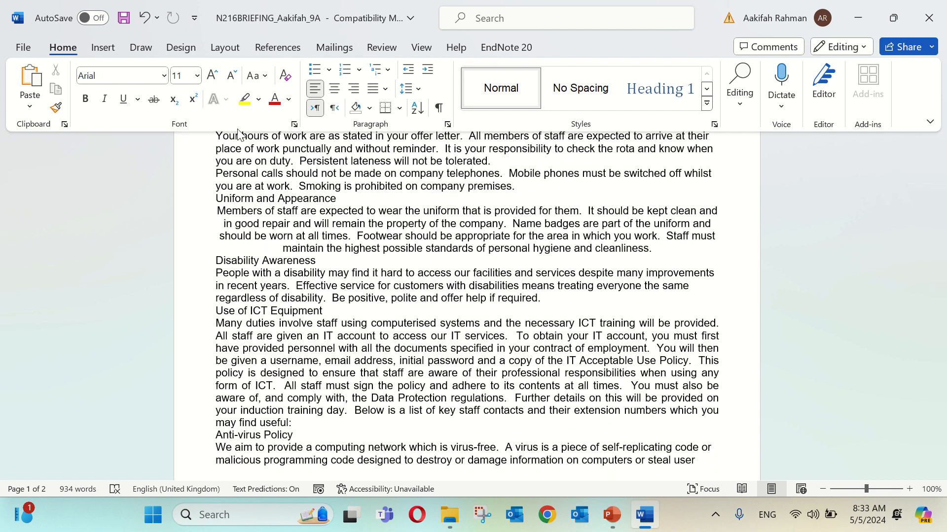
pyautogui.click(110, 51)
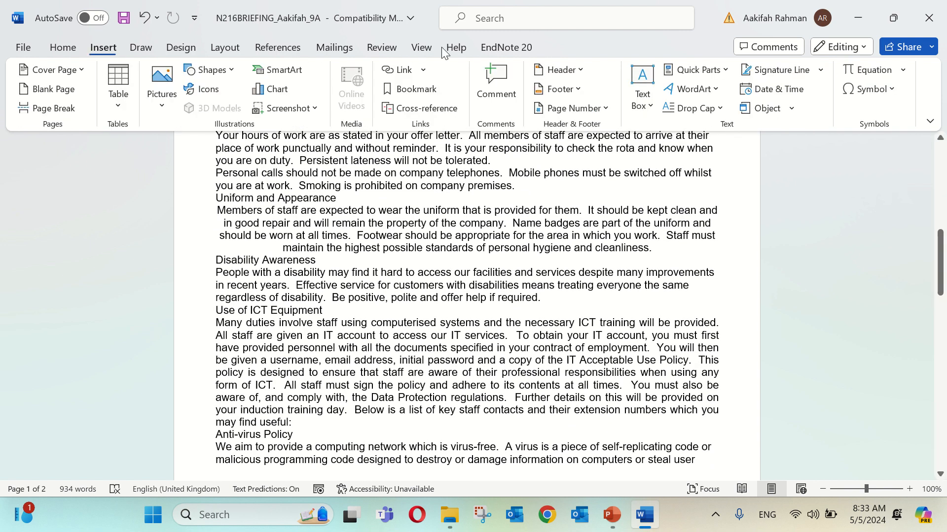
pyautogui.click(560, 92)
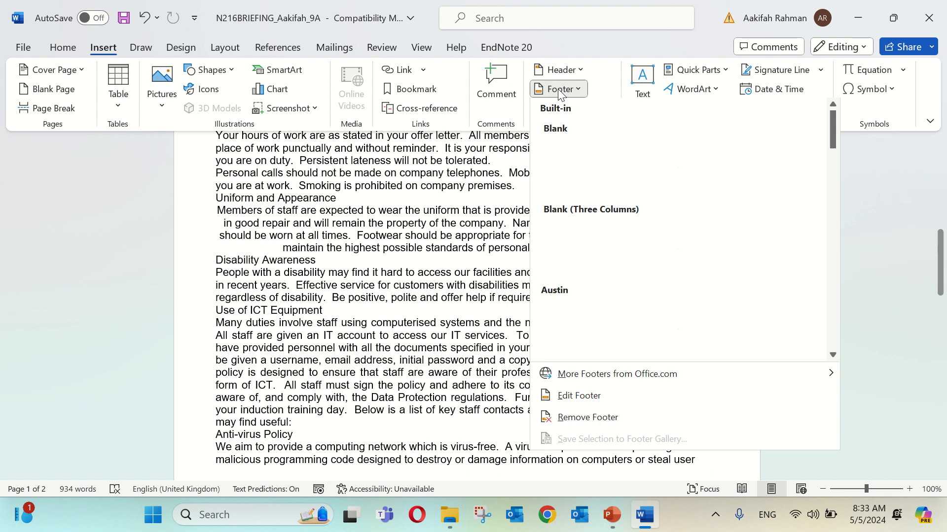
pyautogui.click(601, 231)
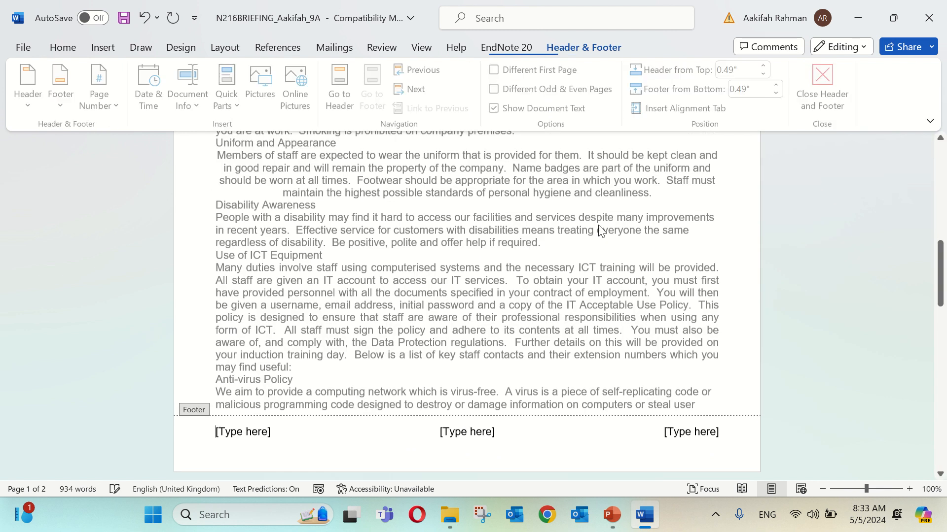
# Recheck the PowerPoint slide and replace the centre placeholder of the Word footer with the class name 9A
pyautogui.click(613, 516)
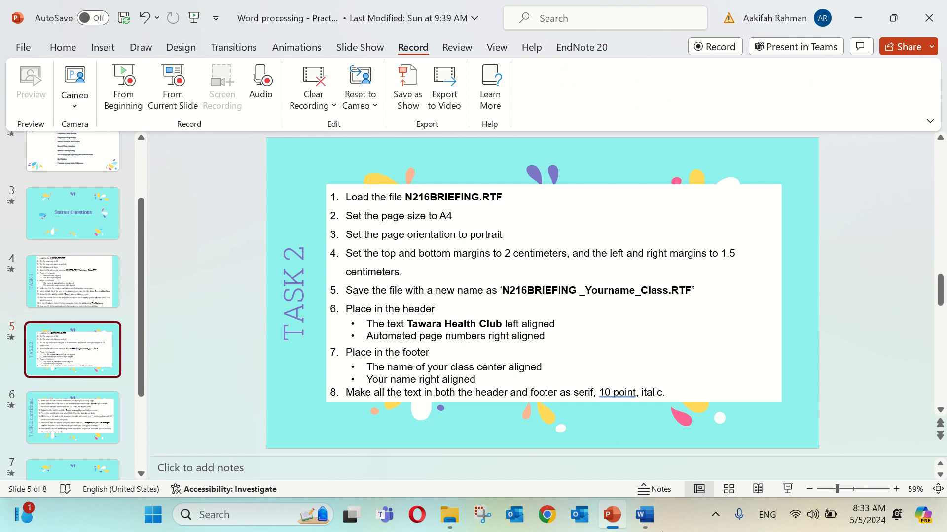
pyautogui.click(645, 515)
pyautogui.click(512, 430)
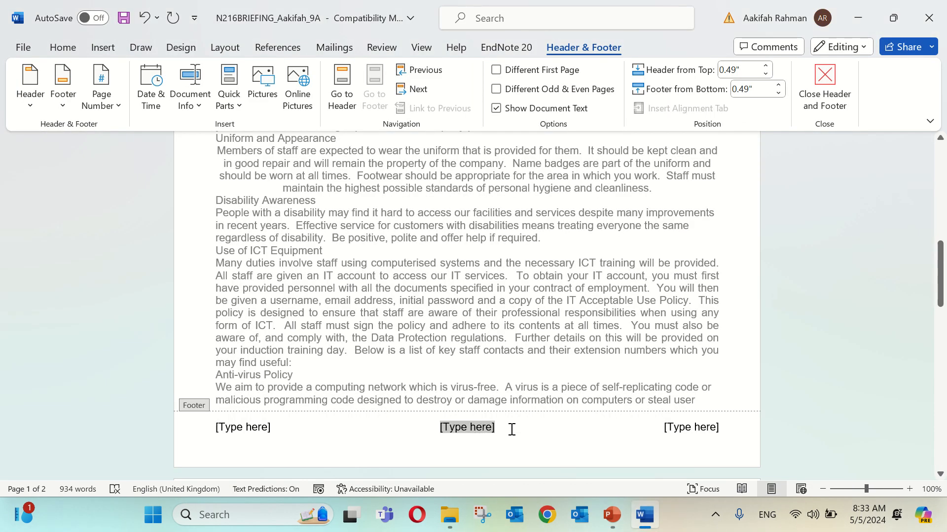
pyautogui.press('Delete')
pyautogui.press('capslock')
pyautogui.write('9A')
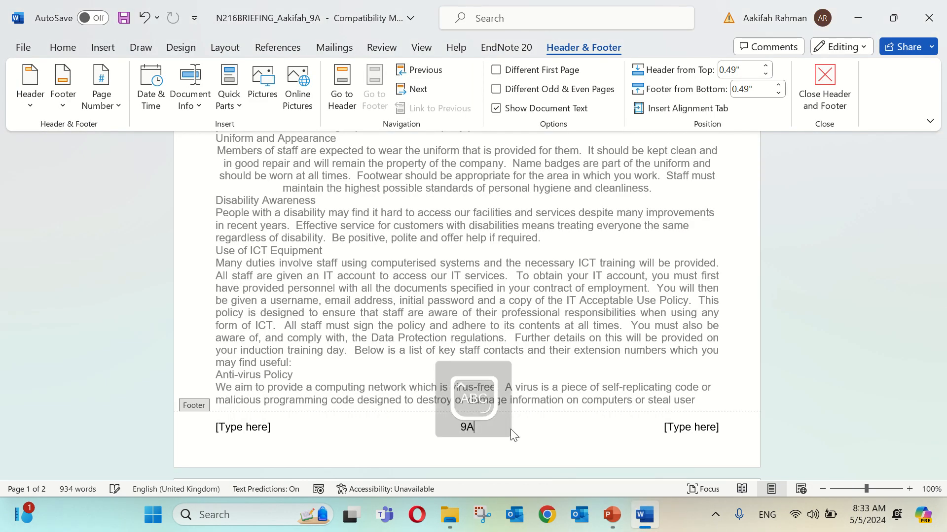
# Replace the right-aligned footer placeholder with the student's first name and delete the unused left-aligned placeholder
pyautogui.press('Tab')
pyautogui.press('Delete')
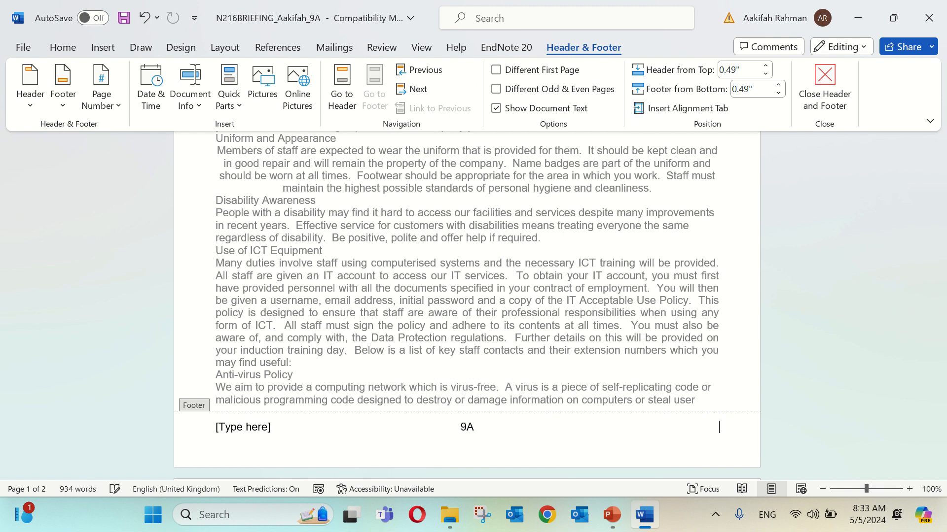
pyautogui.write('A')
pyautogui.press('capslock')
pyautogui.write('akifah')
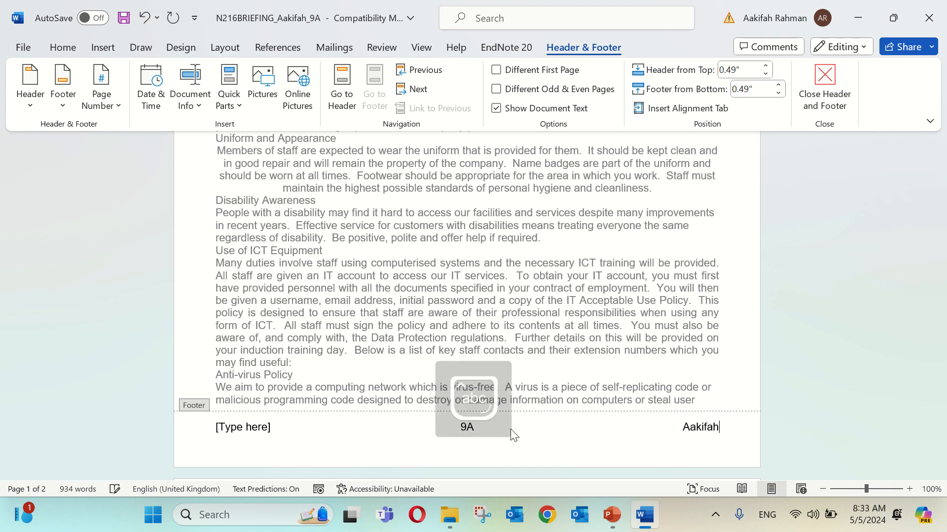
pyautogui.click(278, 429)
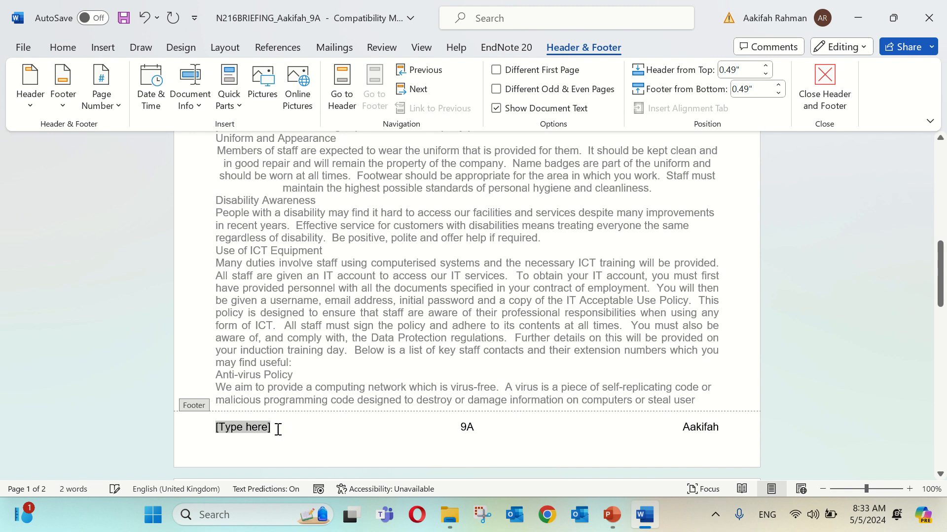
pyautogui.press('Delete')
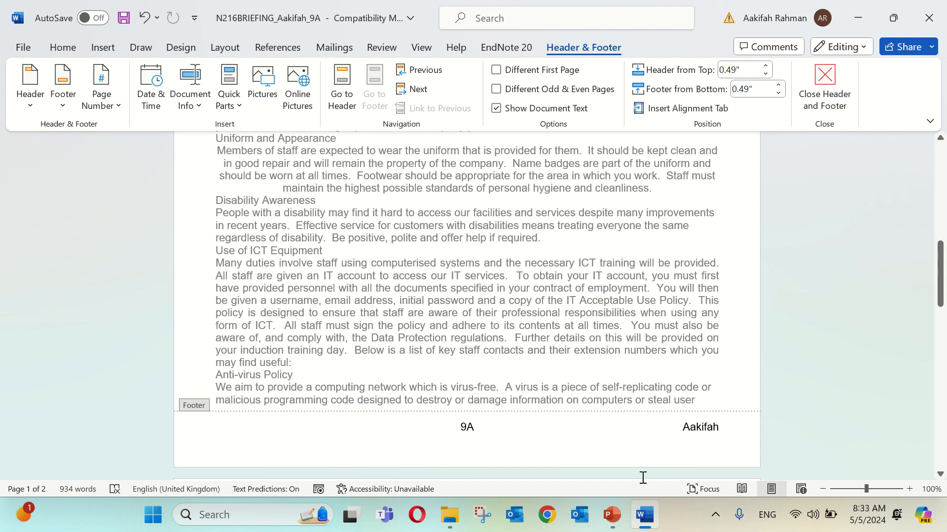
# Check the text formatting requirement on the PowerPoint slide and set the whole Word footer line to Times New Roman (Headings)
pyautogui.click(611, 514)
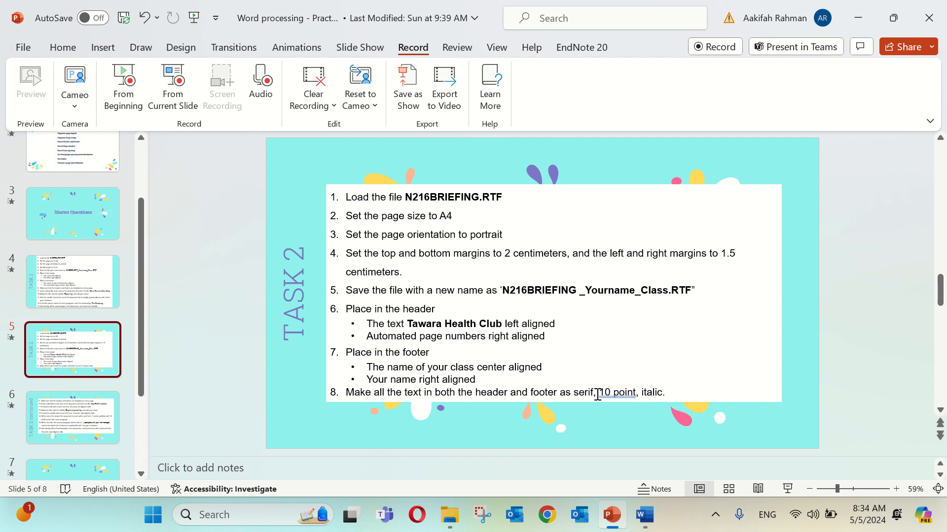
pyautogui.click(650, 527)
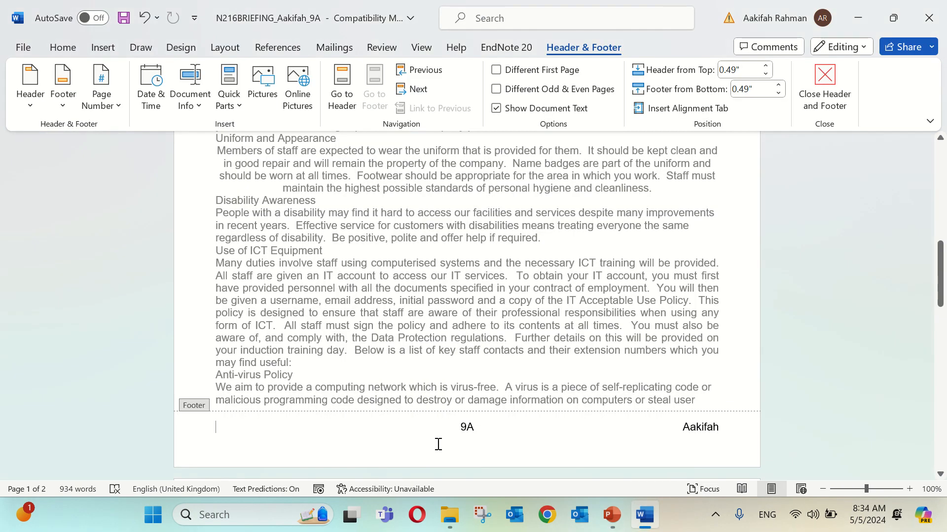
pyautogui.moveTo(438, 443); pyautogui.dragTo(749, 459)
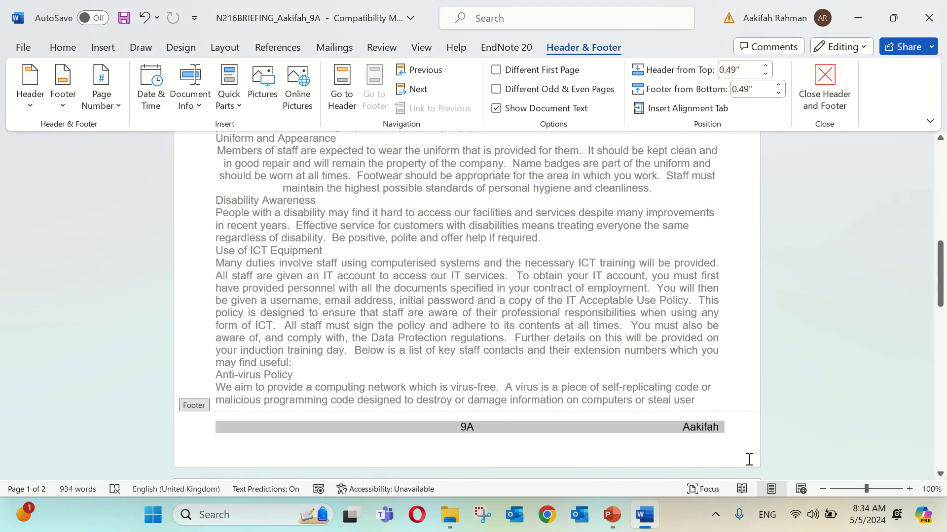
pyautogui.click(64, 47)
pyautogui.click(156, 75)
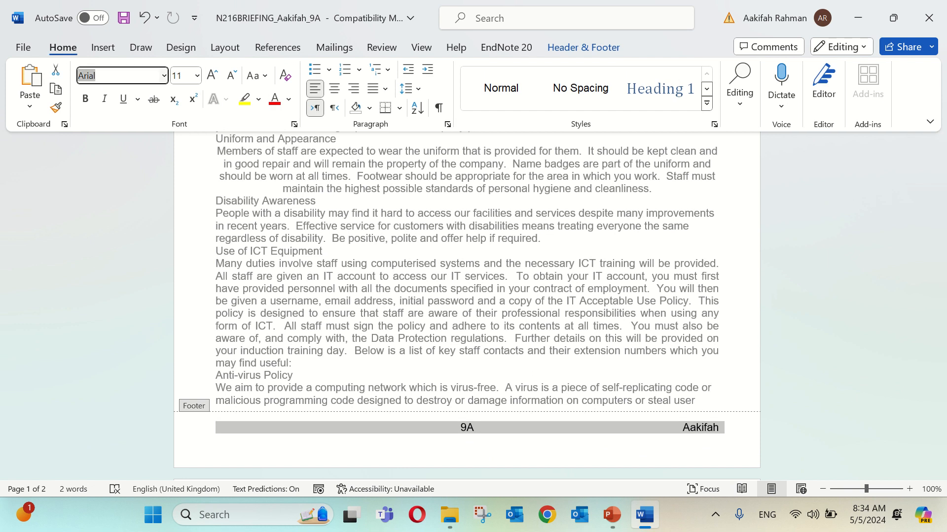
pyautogui.write('Seri')
pyautogui.click(164, 76)
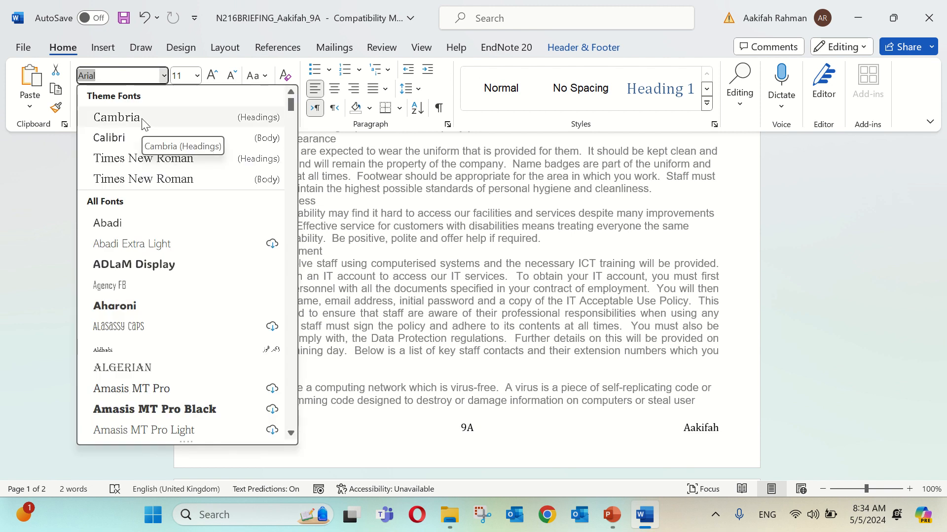
pyautogui.click(144, 163)
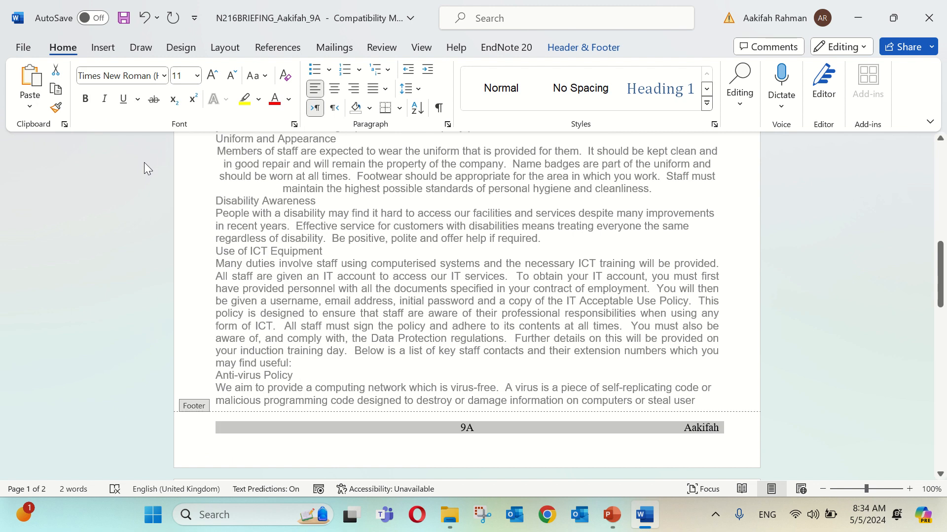
# Recheck the PowerPoint slide, make the Word footer text 10 point italic, and return to the document body
pyautogui.click(612, 515)
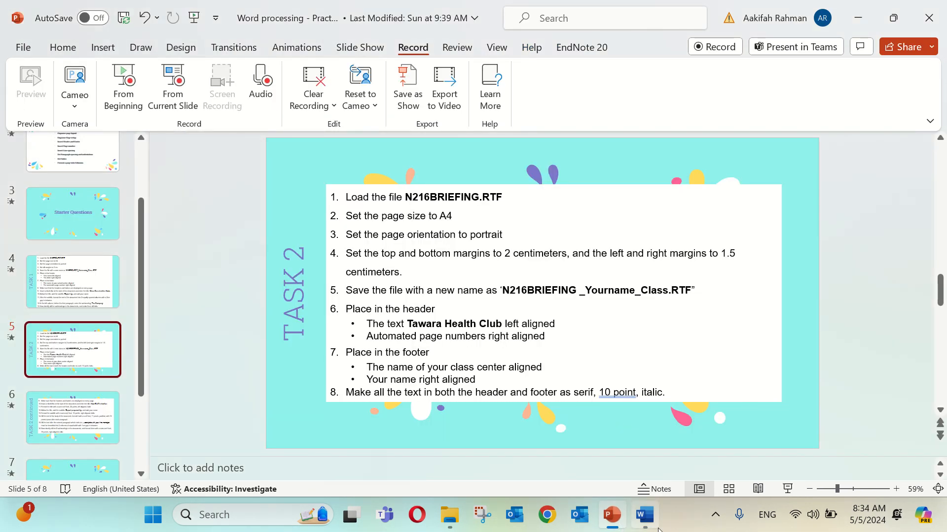
pyautogui.click(644, 515)
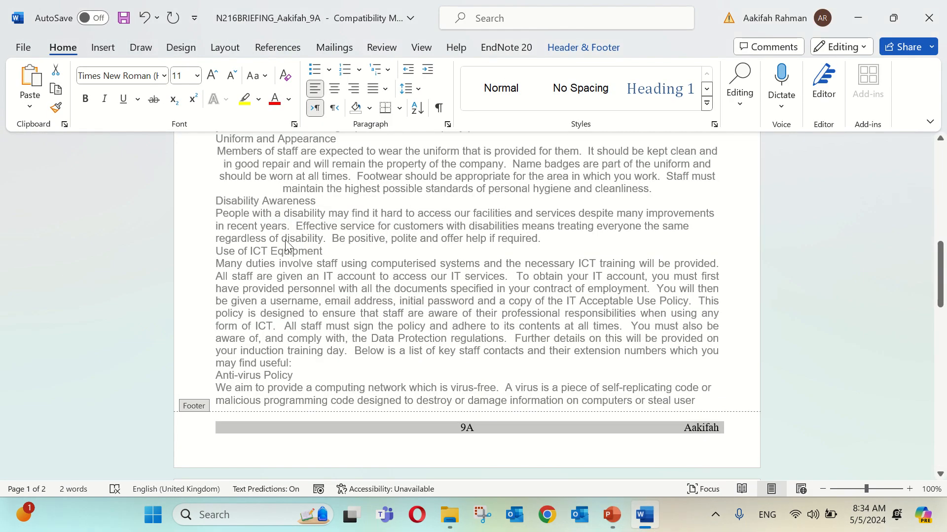
pyautogui.click(184, 76)
pyautogui.write('10')
pyautogui.press('Return')
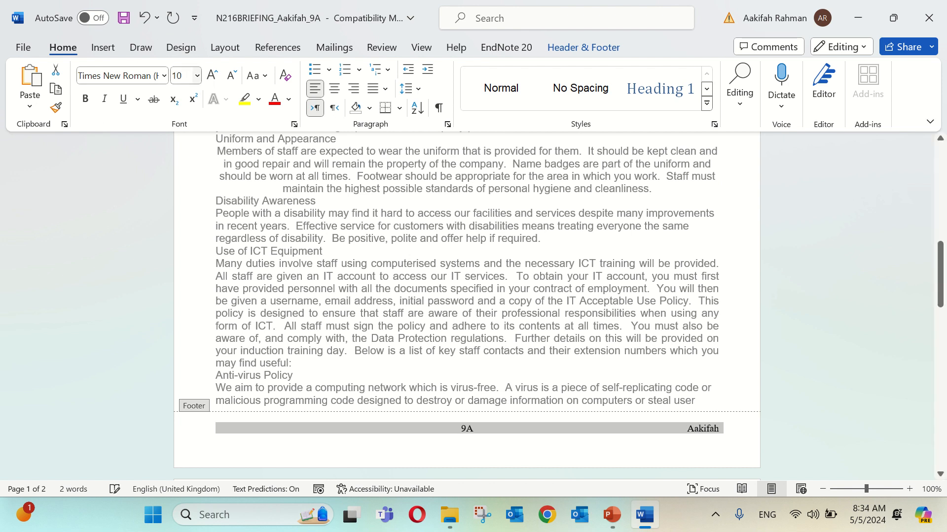
pyautogui.click(104, 98)
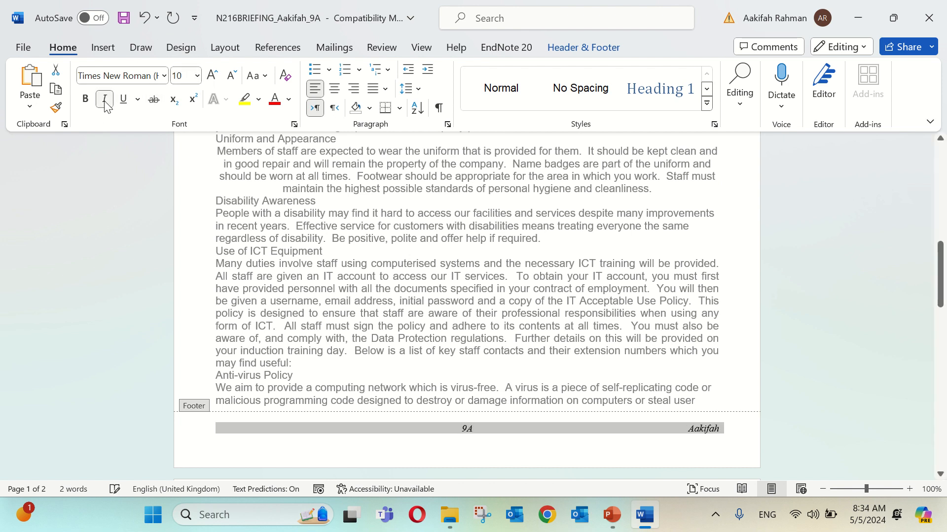
pyautogui.doubleClick(526, 300)
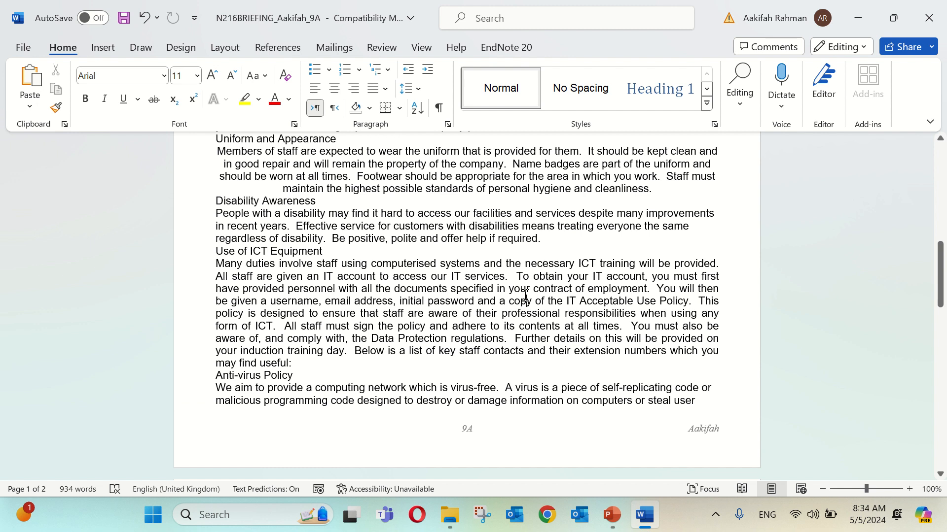
# Open the header on the first page and set the whole header line to Times New Roman (Headings)
pyautogui.scroll(10, 525, 296)
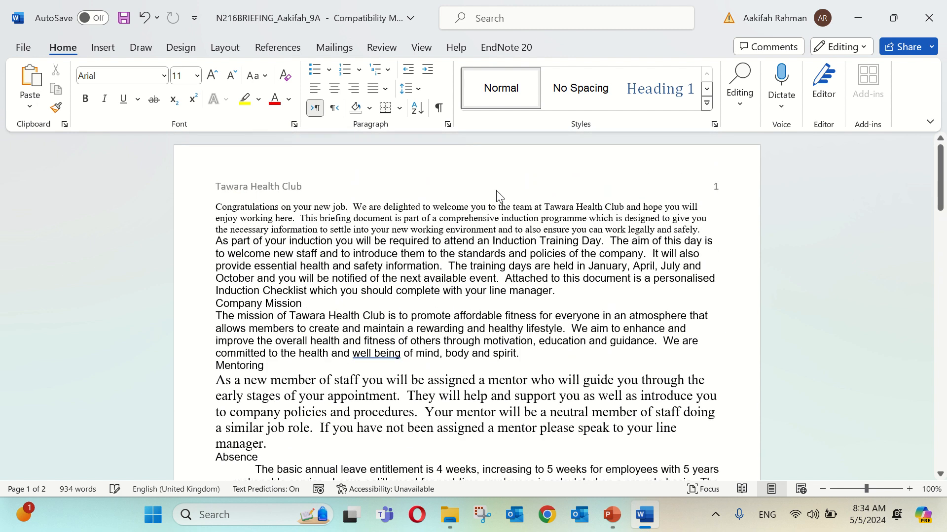
pyautogui.doubleClick(497, 193)
pyautogui.tripleClick(494, 189)
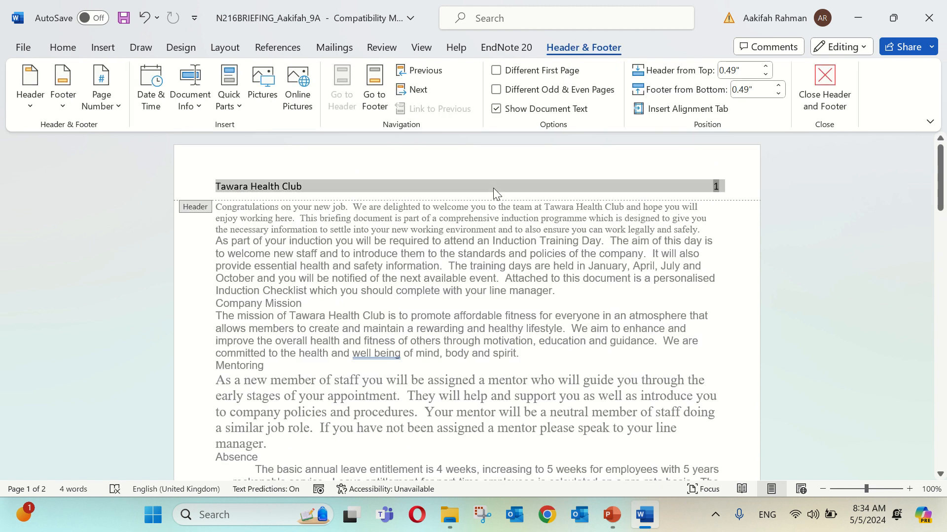
pyautogui.click(66, 48)
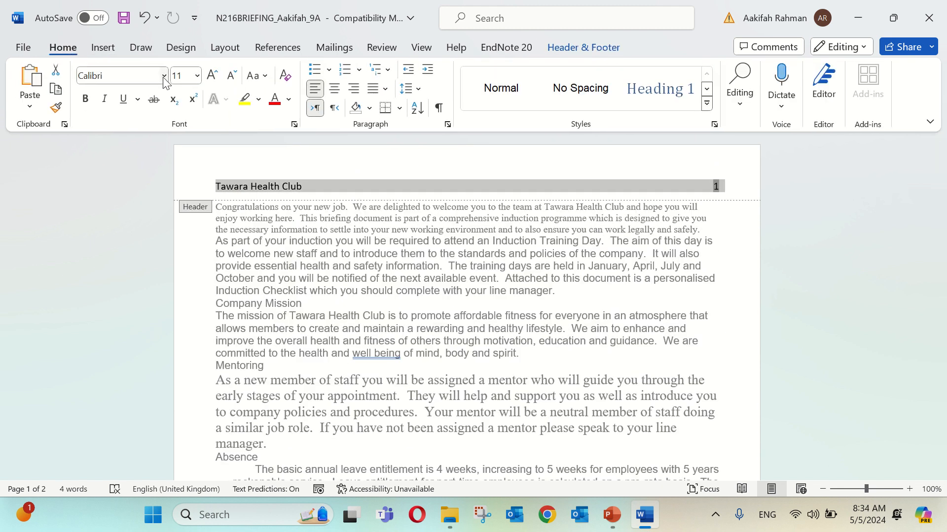
pyautogui.click(164, 76)
pyautogui.scroll(1, 154, 140)
pyautogui.scroll(20, 154, 140)
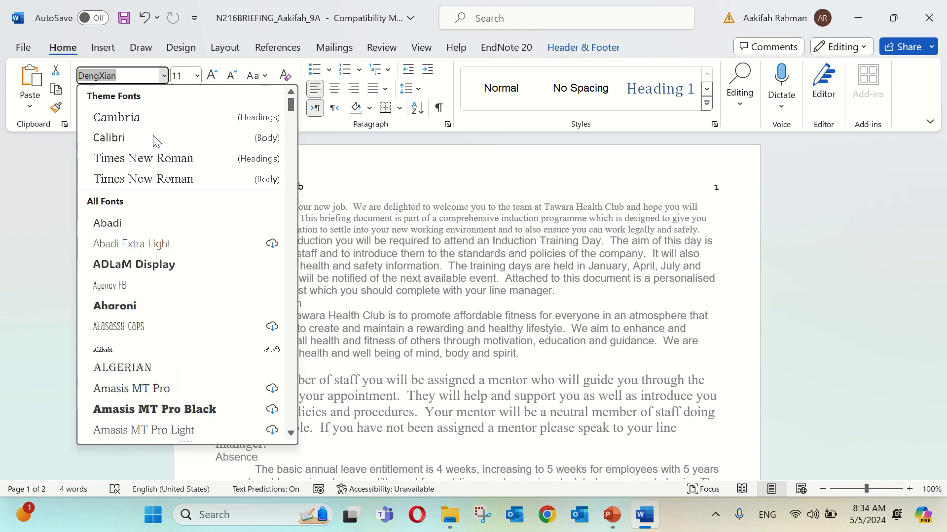
pyautogui.click(137, 162)
# Make the whole header line 10 point italic
pyautogui.click(183, 75)
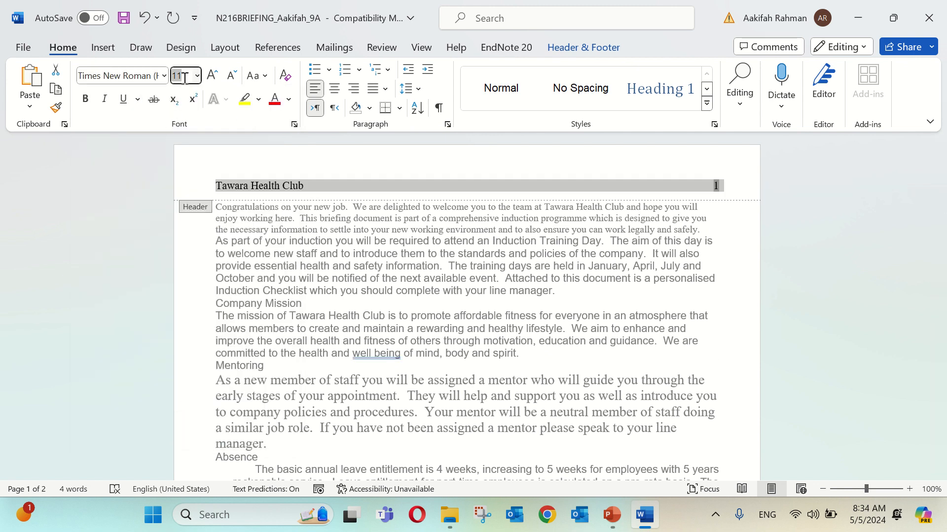
pyautogui.write('10')
pyautogui.press('Return')
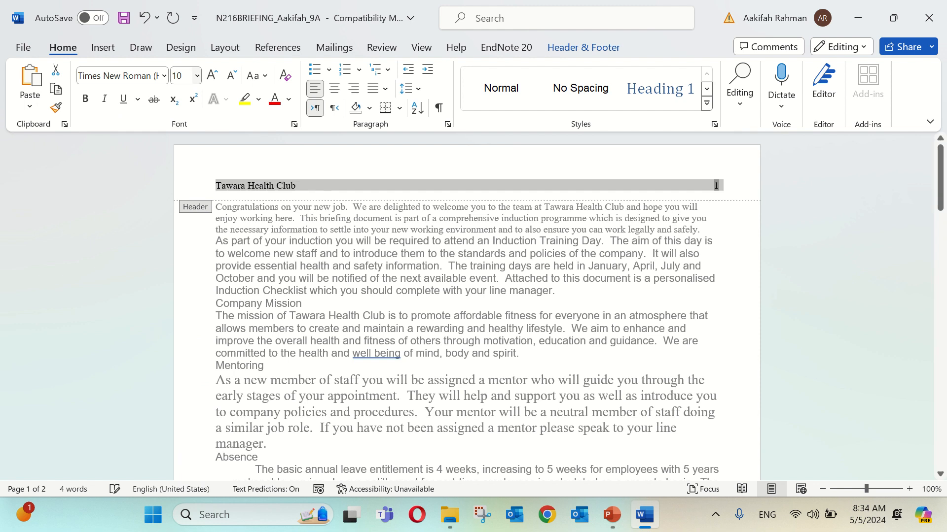
pyautogui.click(104, 99)
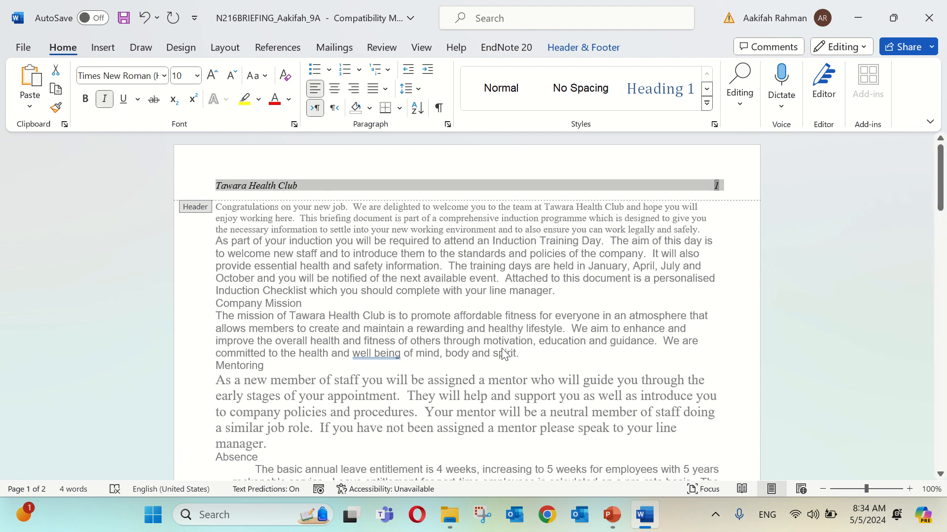
# Read the Task 2 continued slide in PowerPoint, leave the Word header, and check the header and footer on every page
pyautogui.hotkey('alt', 'Tab')
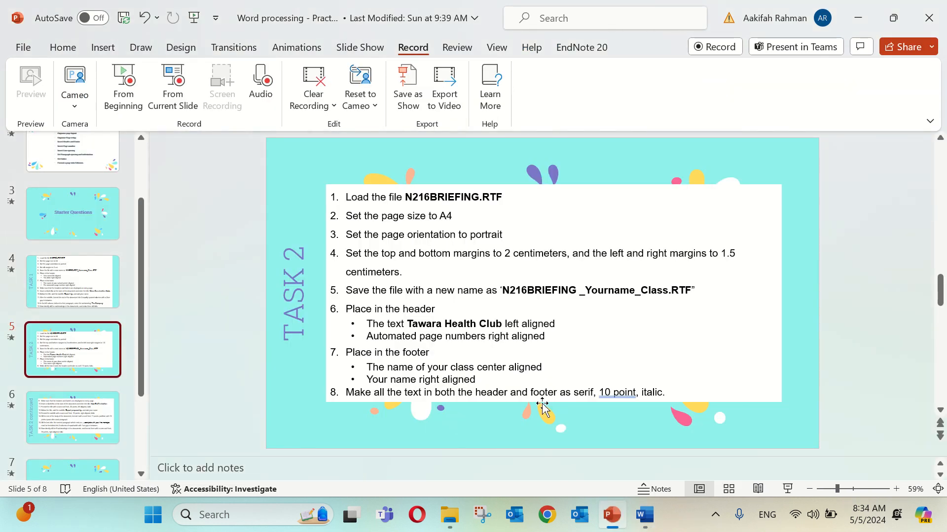
pyautogui.click(111, 412)
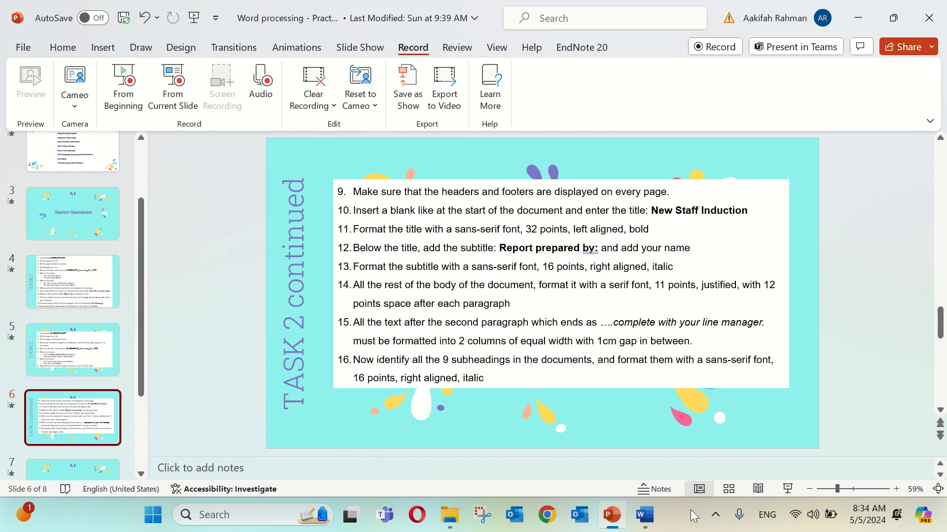
pyautogui.click(660, 526)
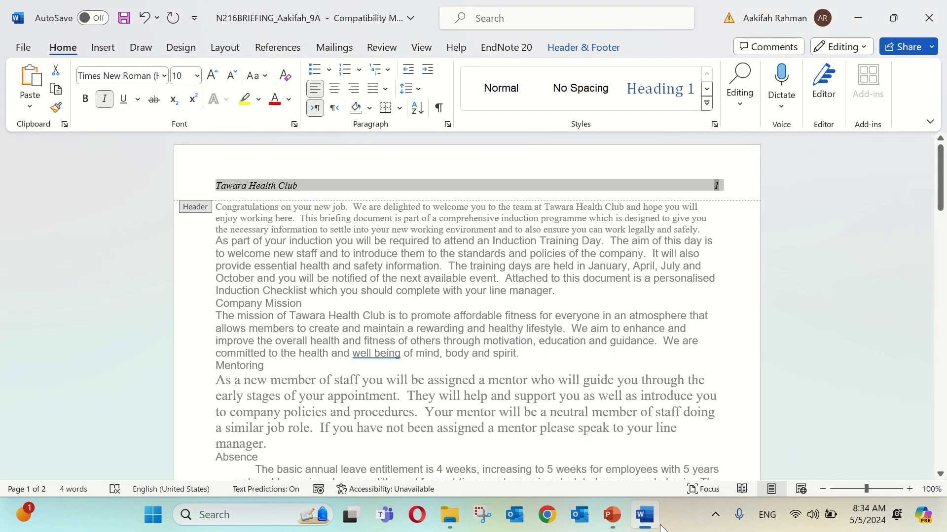
pyautogui.tripleClick(635, 389)
pyautogui.click(595, 318)
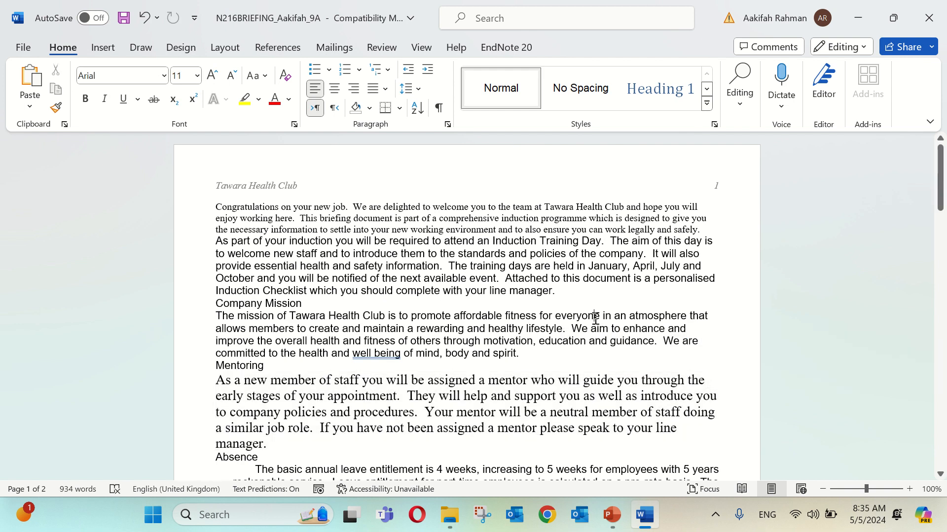
pyautogui.scroll(-10, 595, 318)
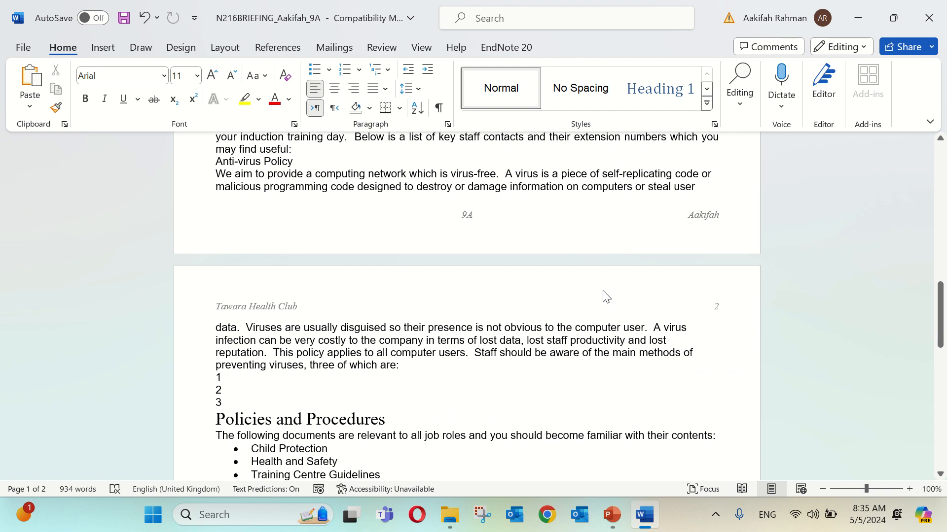
pyautogui.scroll(-10, 602, 296)
pyautogui.scroll(10, 602, 291)
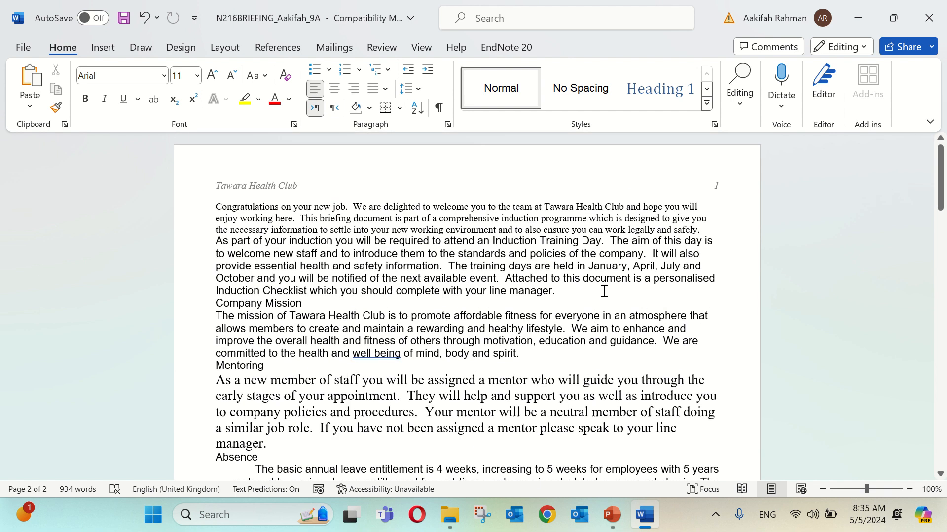
# Correct "like" to "line" in instruction 10 on the PowerPoint slide and return to the Word document
pyautogui.click(612, 515)
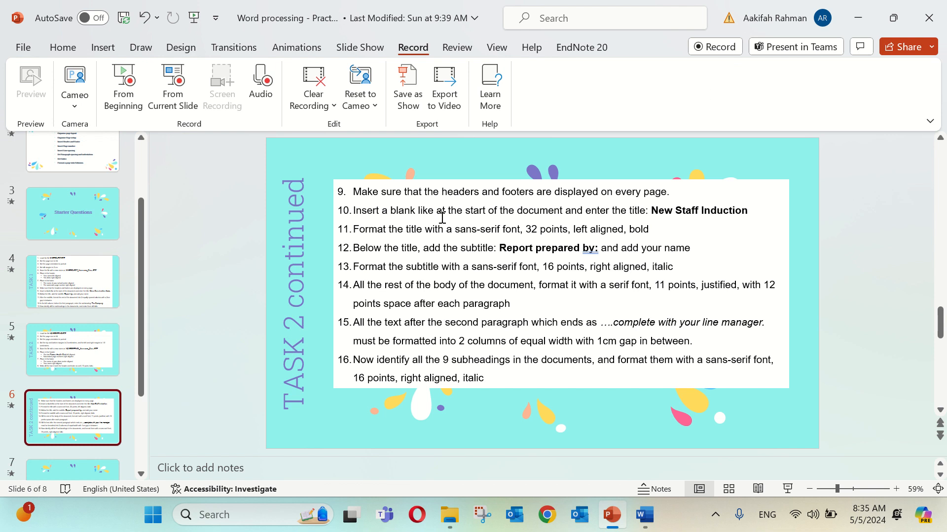
pyautogui.click(426, 212)
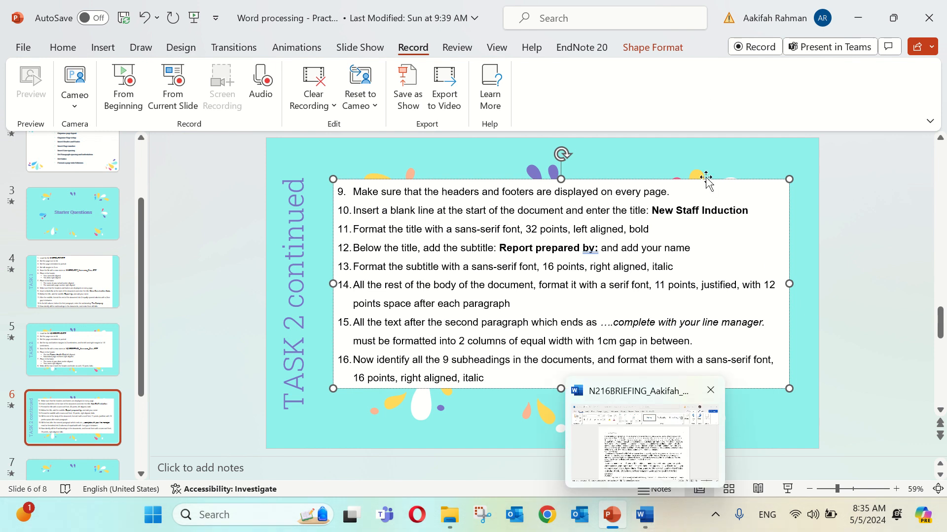
pyautogui.click(643, 516)
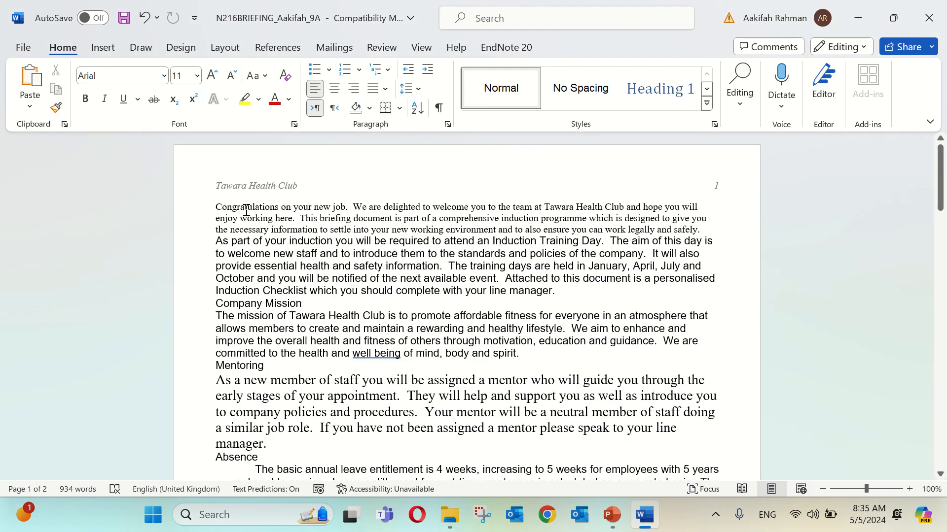
# Insert a blank line at the start of the document body and enter the title New Staff Induction, rechecking the PowerPoint slide
pyautogui.click(217, 207)
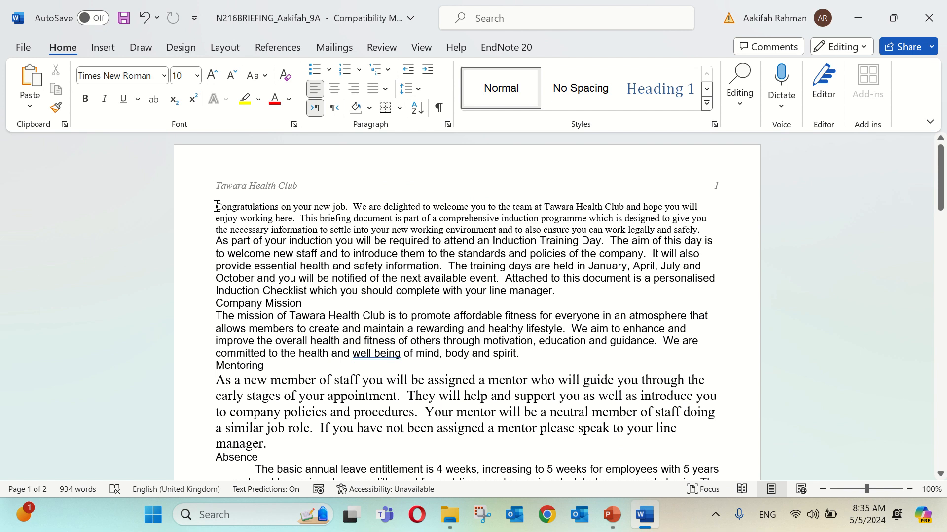
pyautogui.press('Return')
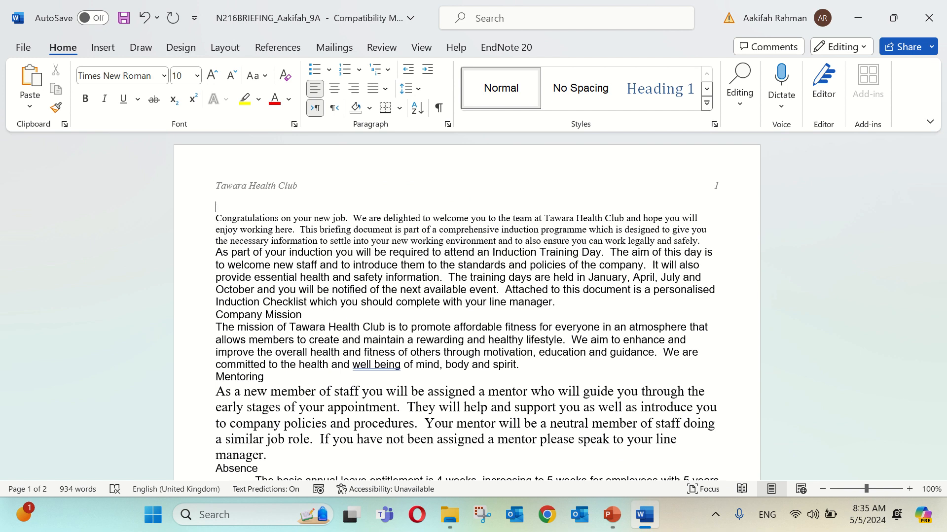
pyautogui.click(612, 516)
pyautogui.click(644, 515)
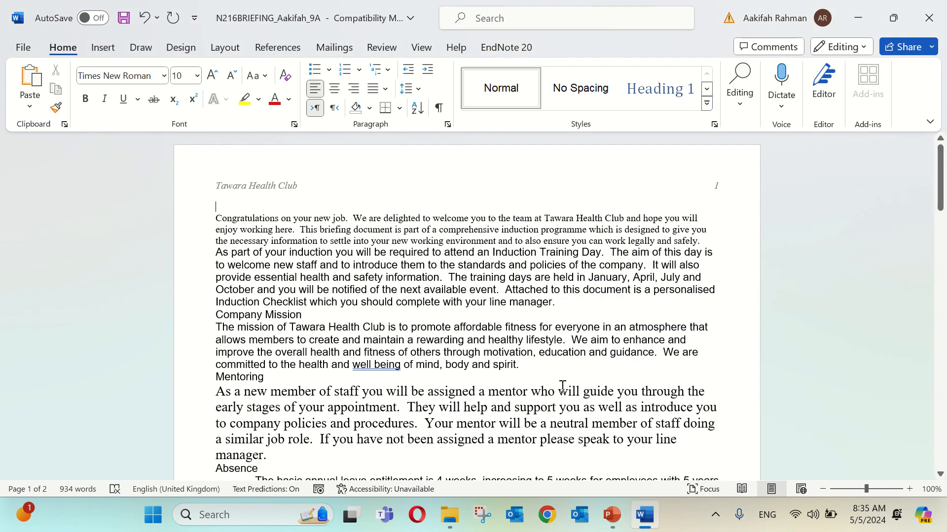
pyautogui.write('New Sta')
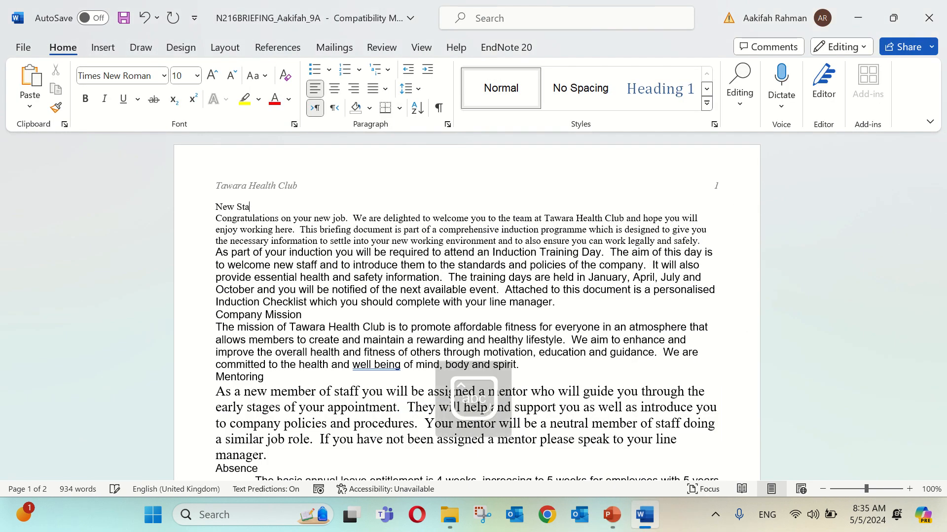
pyautogui.write('ff Induction')
# Check the title formatting requirement in PowerPoint and set the New Staff Induction title in Word to Calibri (Body)
pyautogui.click(624, 519)
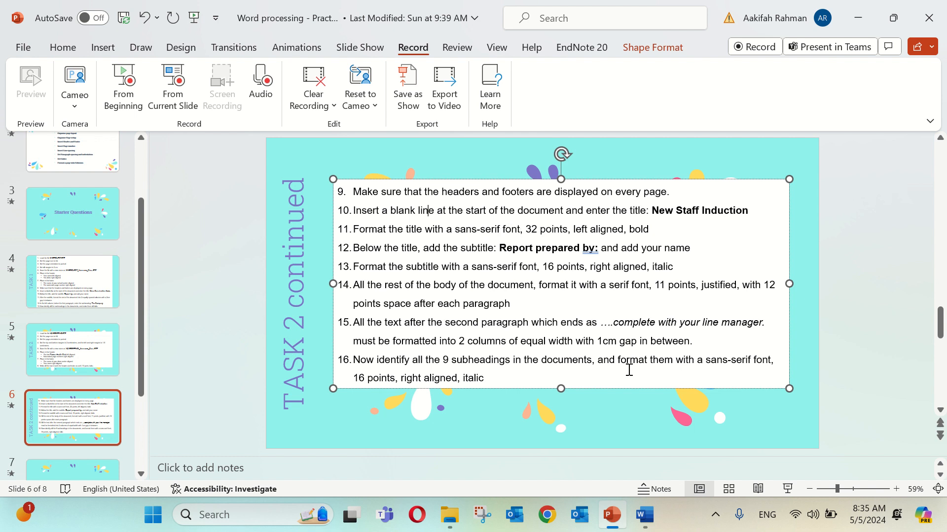
pyautogui.click(646, 515)
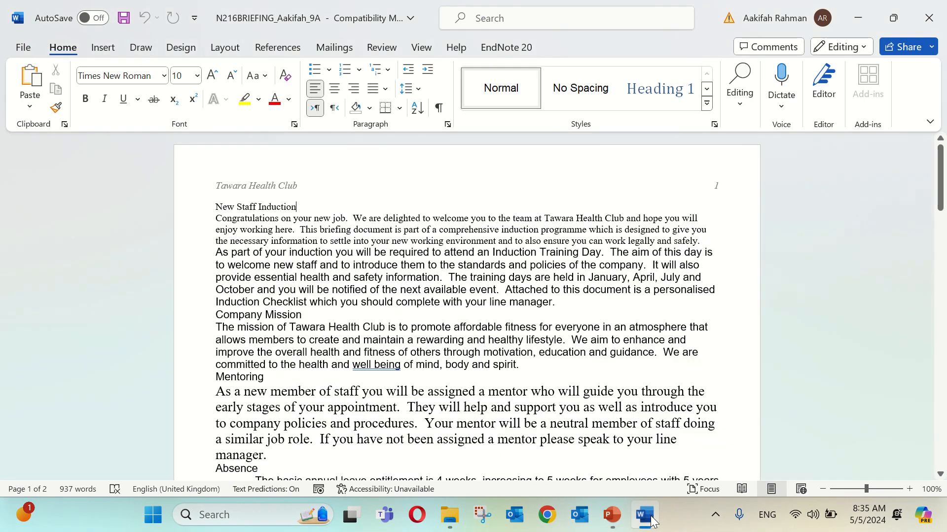
pyautogui.moveTo(303, 211); pyautogui.dragTo(215, 208)
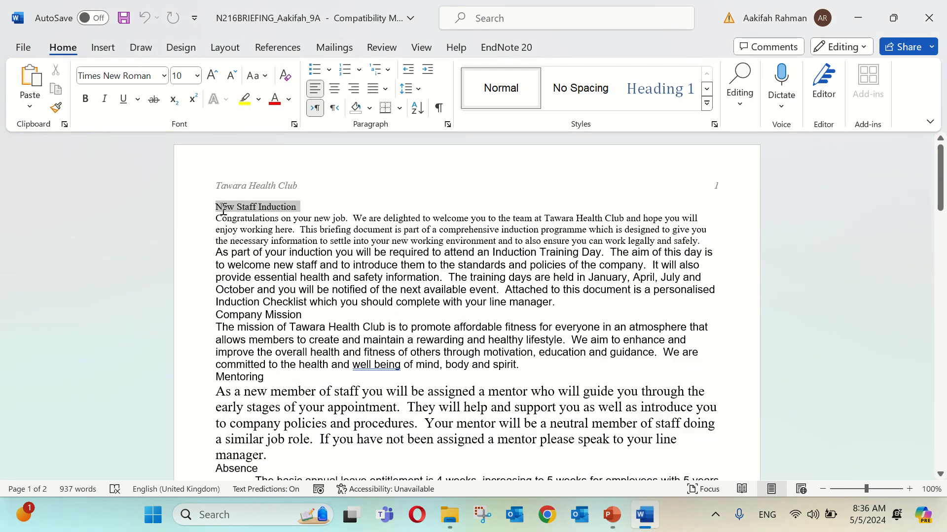
pyautogui.click(165, 77)
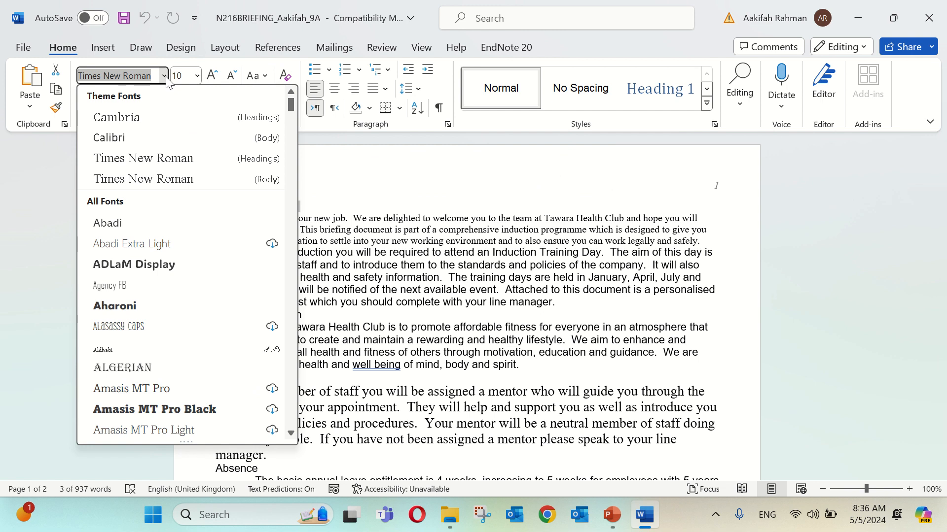
pyautogui.click(149, 137)
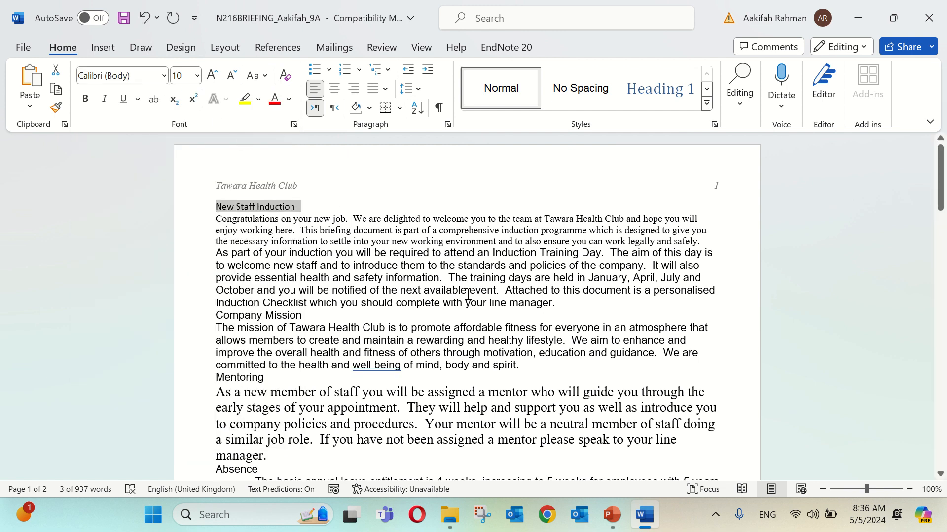
# Recheck the PowerPoint slide and make the Word title 32 point and bold
pyautogui.click(614, 513)
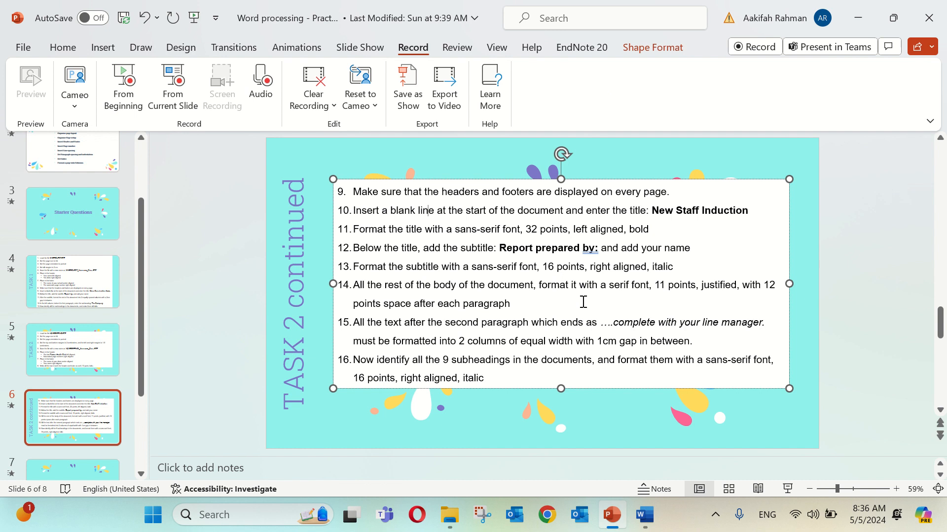
pyautogui.click(641, 524)
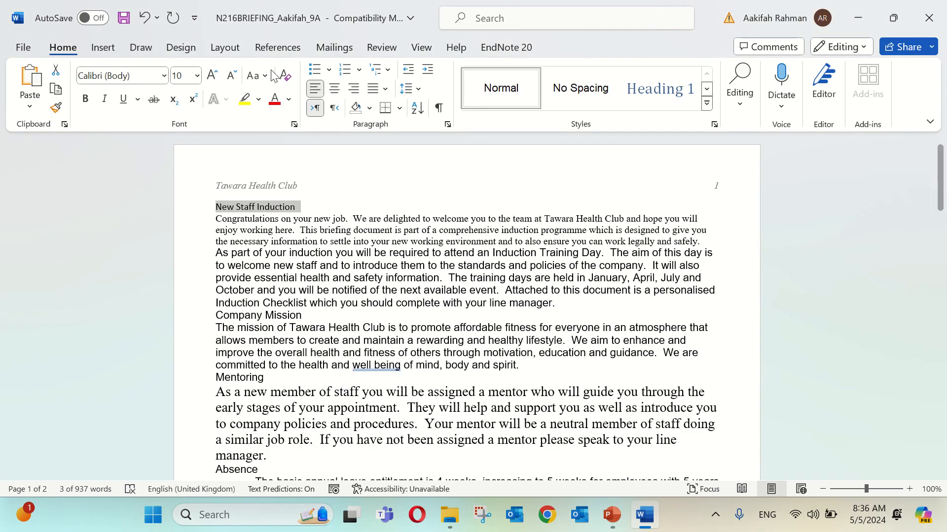
pyautogui.click(188, 79)
pyautogui.write('32')
pyautogui.press('Return')
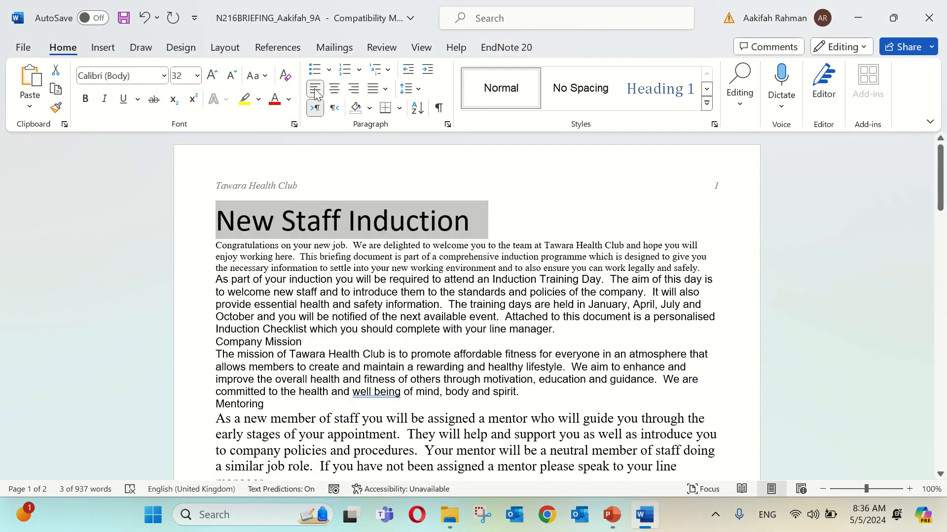
pyautogui.hotkey('ctrl', 'b')
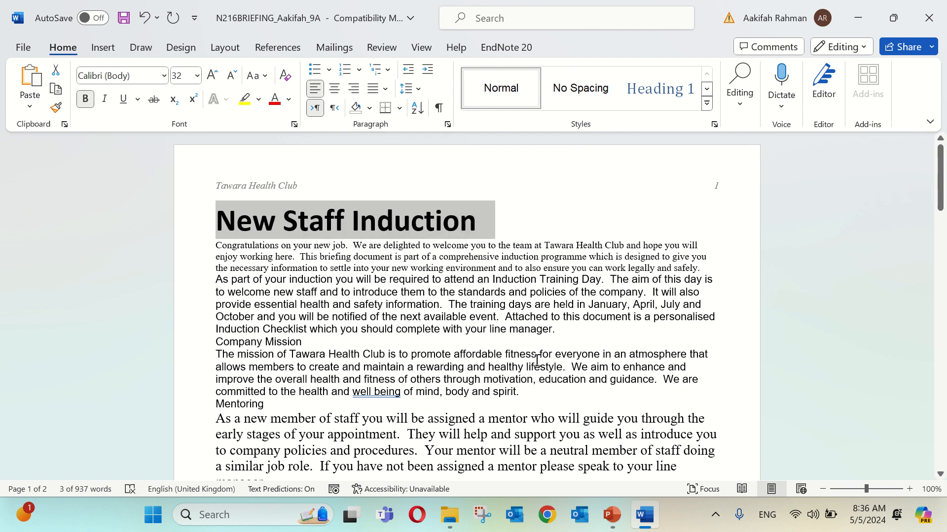
# Check the subtitle instruction on the PowerPoint slide and add the line "Report prepared by:" below the New Staff Induction title in Word
pyautogui.click(613, 513)
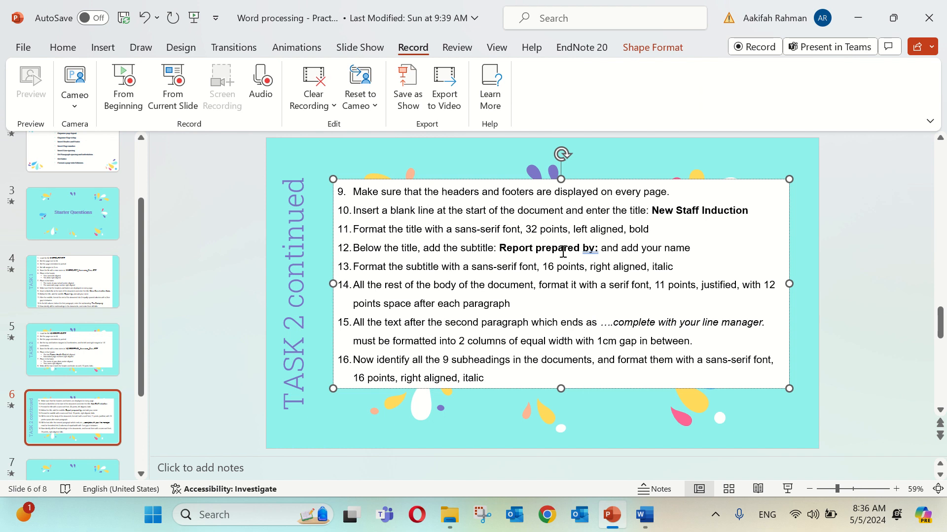
pyautogui.click(647, 515)
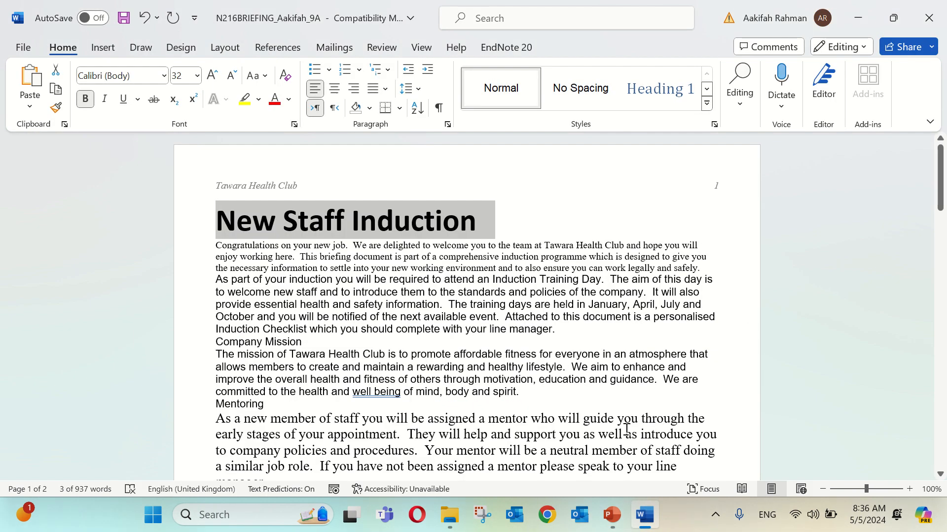
pyautogui.click(542, 232)
pyautogui.press('Return')
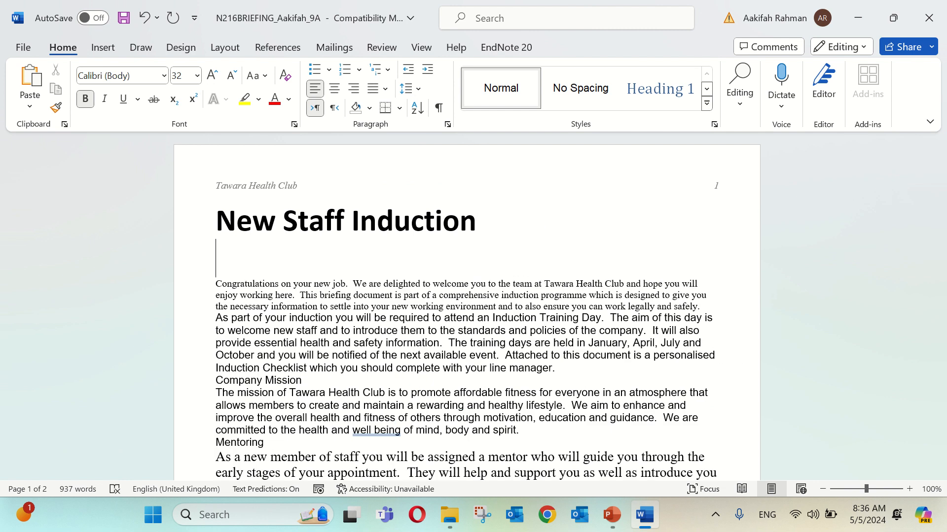
pyautogui.write('Report')
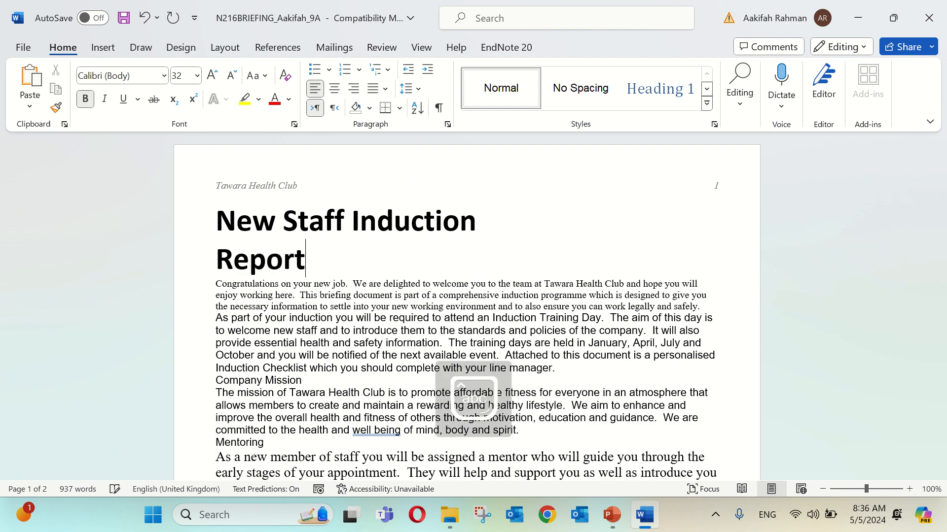
pyautogui.write(' prepared by:')
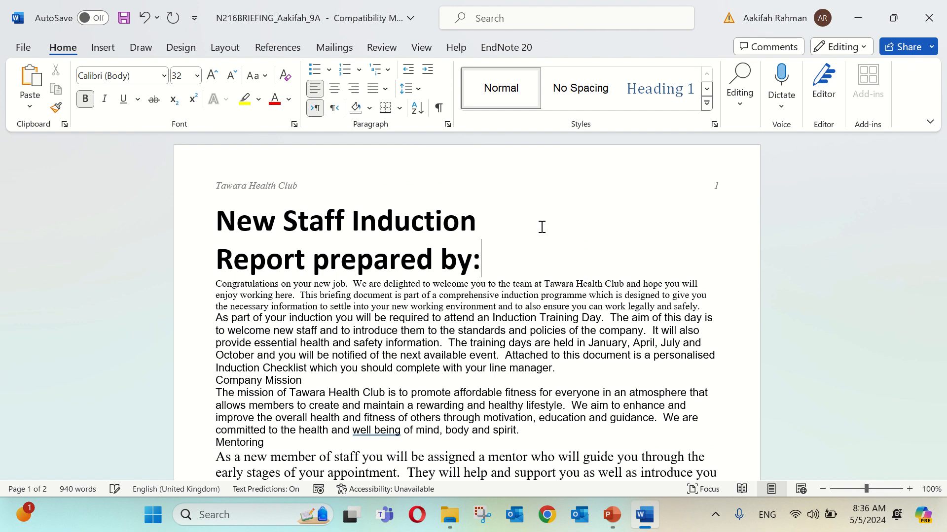
# Complete the subtitle by adding the author's first name after "Report prepared by:", with only the first letter capitalised
pyautogui.press('capslock')
pyautogui.write('AA')
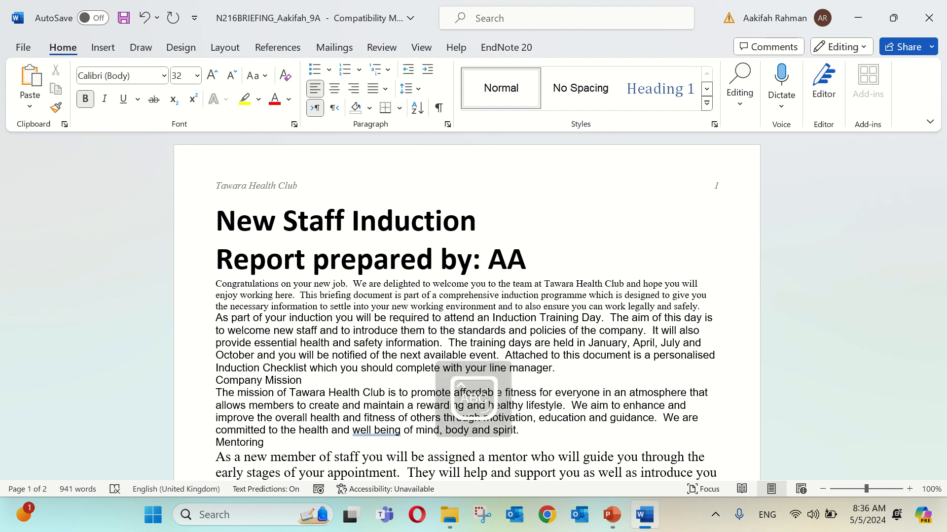
pyautogui.press('capslock')
pyautogui.press('BackSpace')
pyautogui.write('a')
pyautogui.press('capslock')
pyautogui.write('KIFAH')
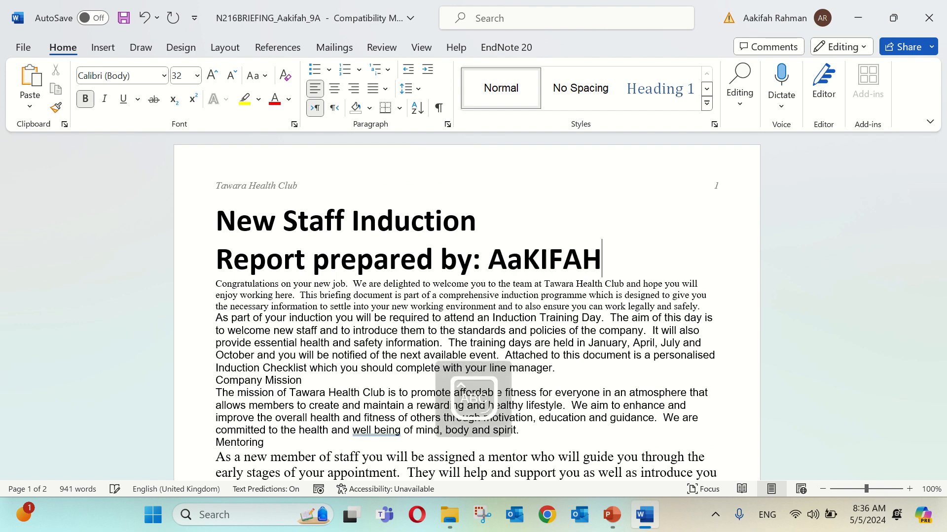
pyautogui.press('BackSpace')
pyautogui.press('BackSpace')
pyautogui.press('BackSpace')
pyautogui.press('BackSpace')
pyautogui.press('BackSpace')
pyautogui.press('capslock')
pyautogui.write('kifah')
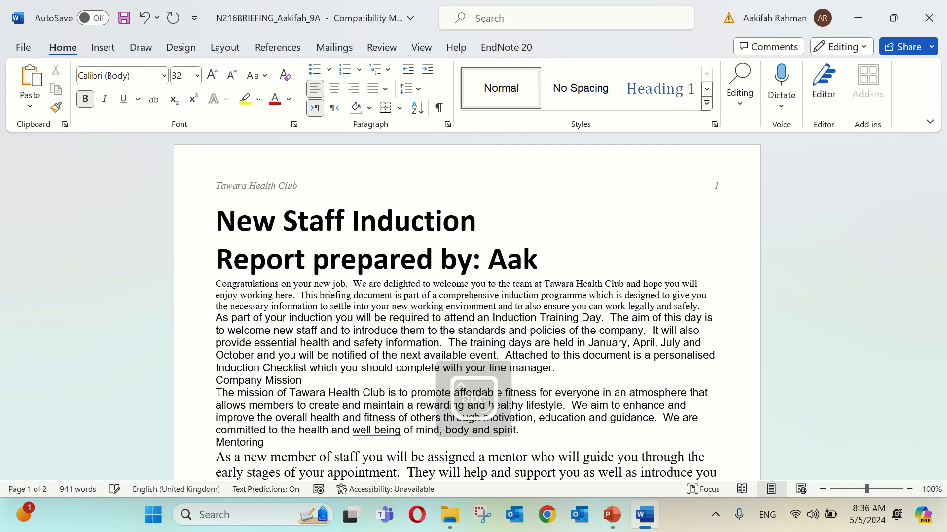
# Check the subtitle formatting instruction in PowerPoint and make the Word subtitle 16 point, right aligned and italic
pyautogui.click(620, 517)
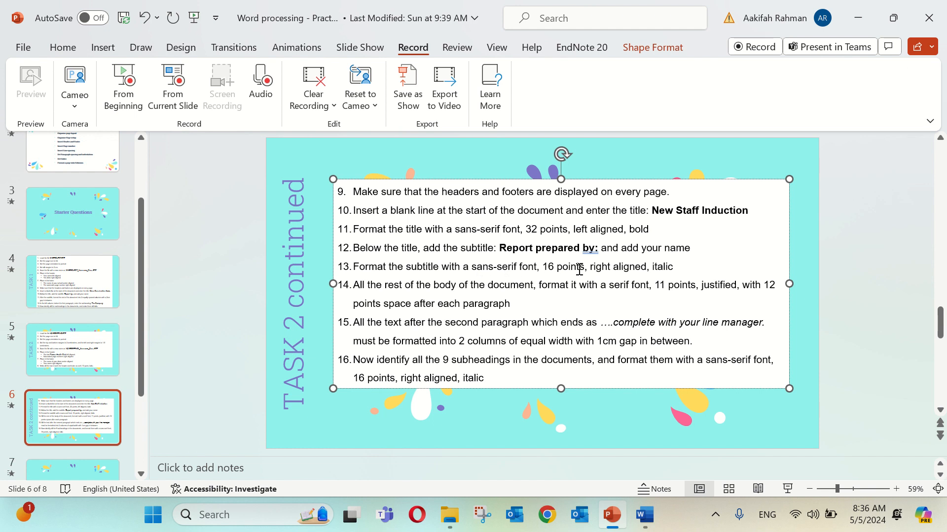
pyautogui.click(644, 515)
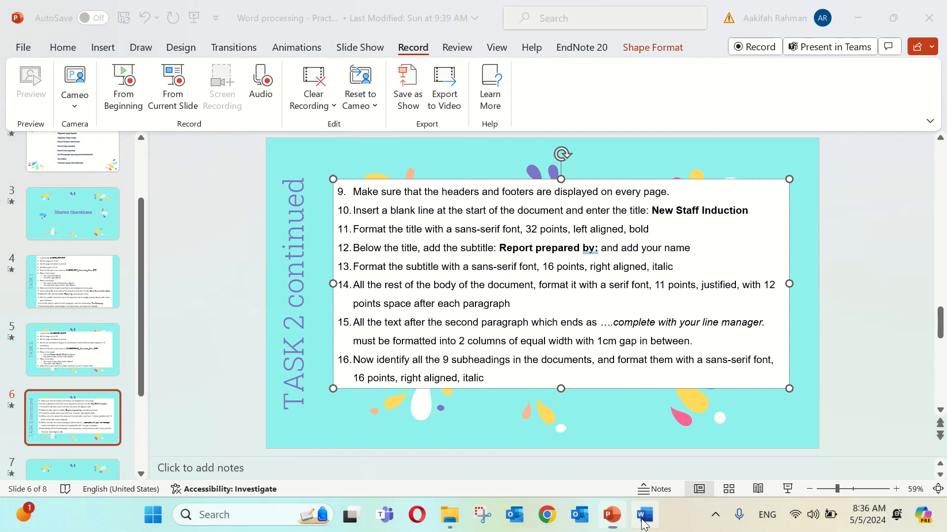
pyautogui.tripleClick(434, 256)
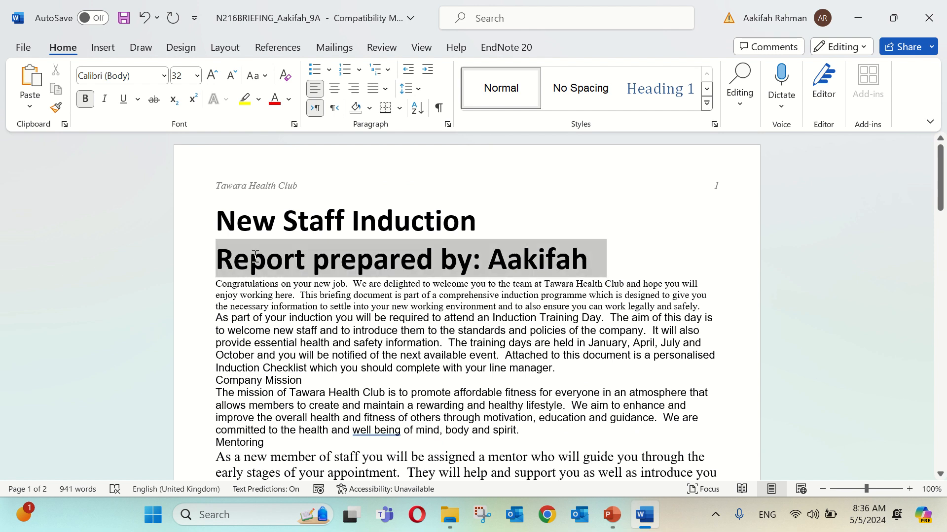
pyautogui.click(186, 75)
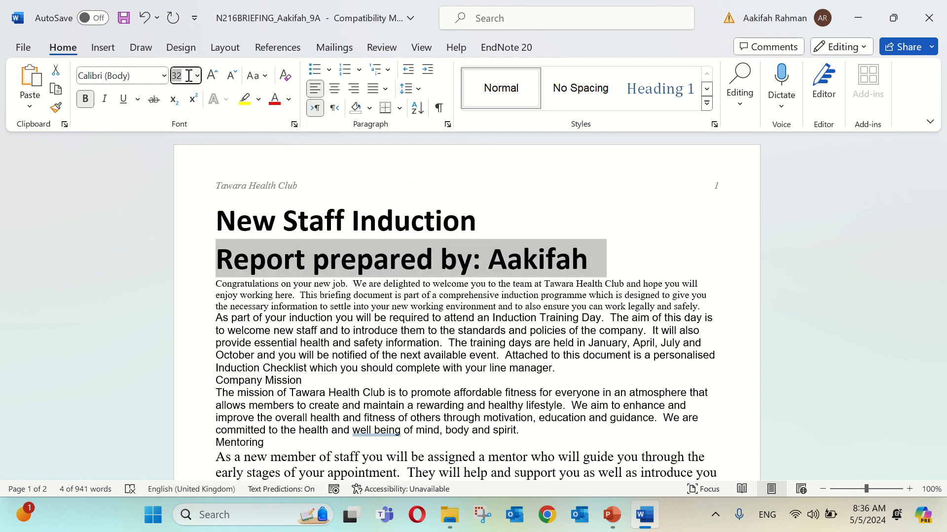
pyautogui.write('16')
pyautogui.press('Return')
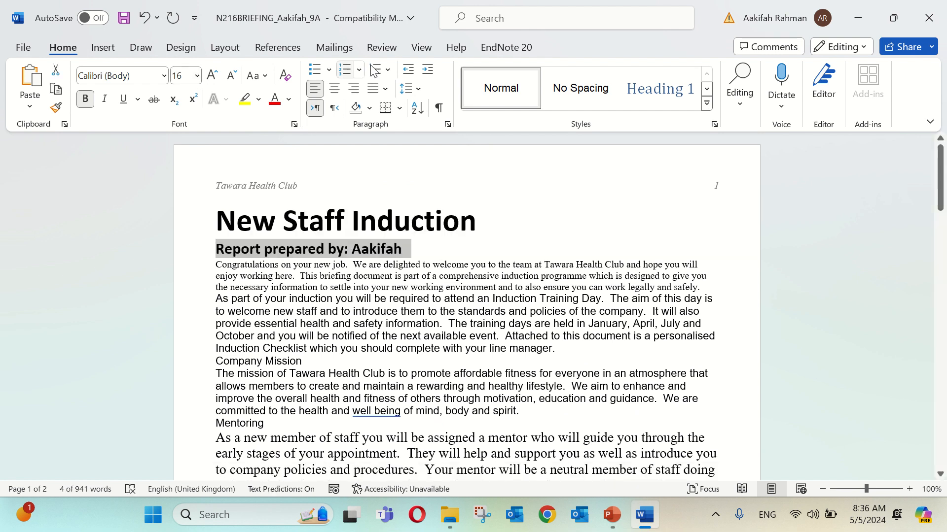
pyautogui.click(353, 88)
pyautogui.click(104, 99)
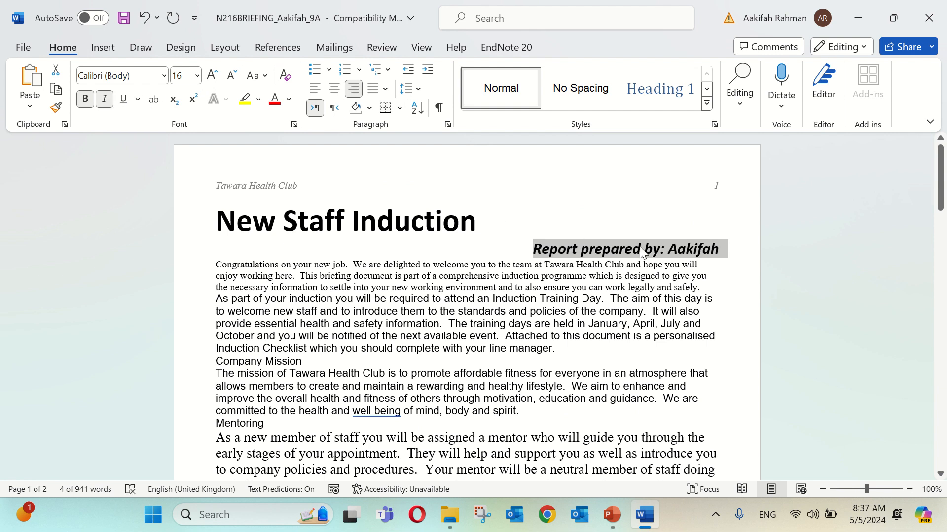
# Check instruction 14 in PowerPoint and set all Word body text below the subtitle to Times New Roman (Headings)
pyautogui.click(613, 510)
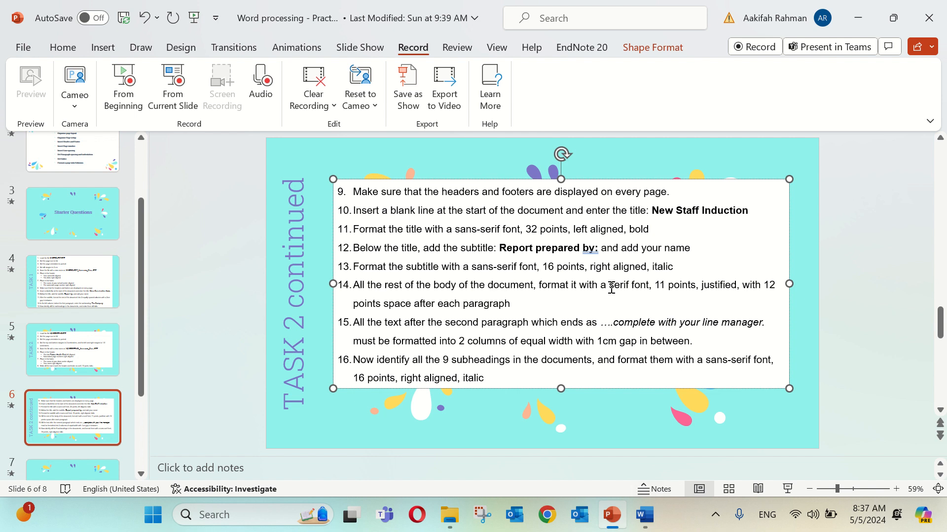
pyautogui.moveTo(611, 288)
pyautogui.mouseDown()
pyautogui.moveTo(637, 287)
pyautogui.moveTo(627, 289)
pyautogui.mouseUp()
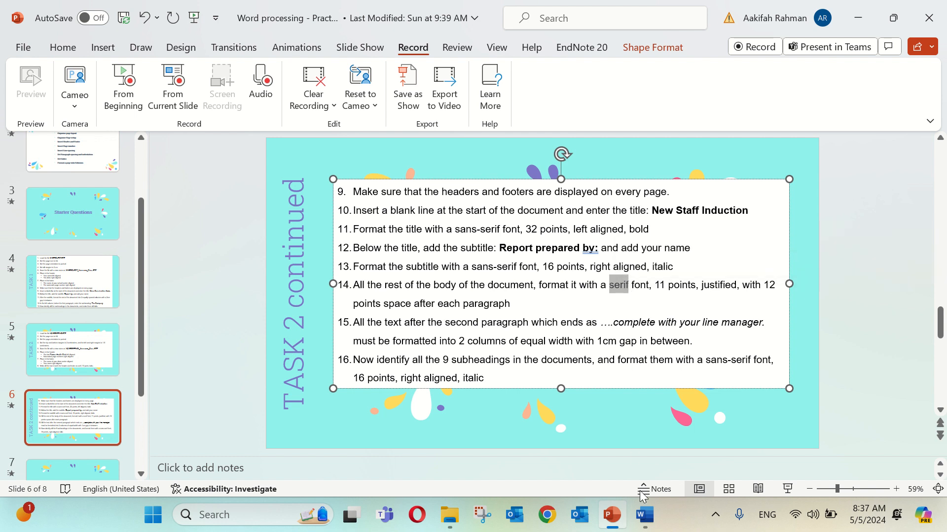
pyautogui.click(644, 515)
pyautogui.click(263, 276)
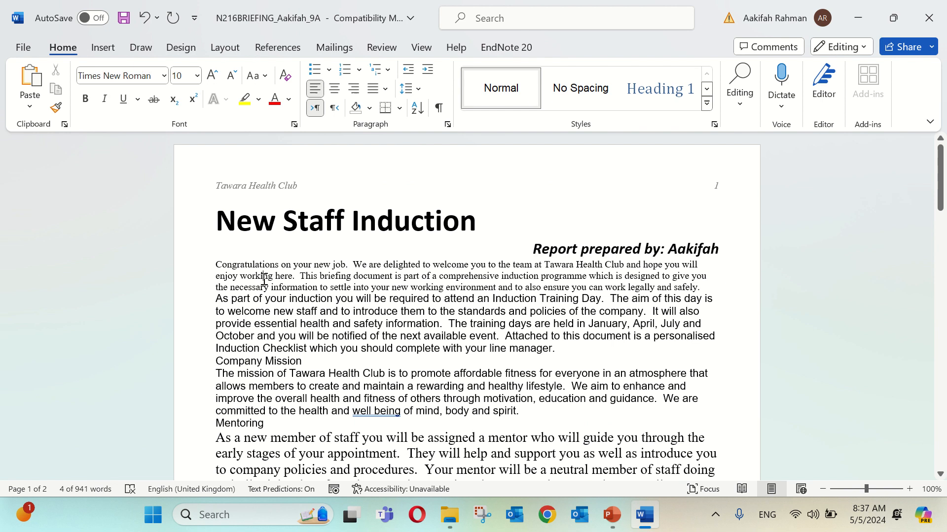
pyautogui.moveTo(321, 276); pyautogui.dragTo(734, 231)
pyautogui.scroll(20, 733, 232)
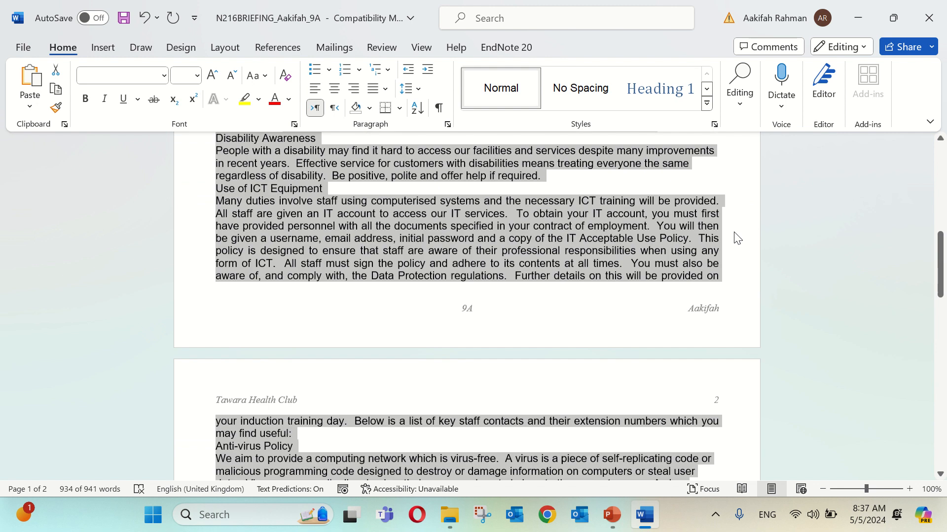
pyautogui.click(165, 76)
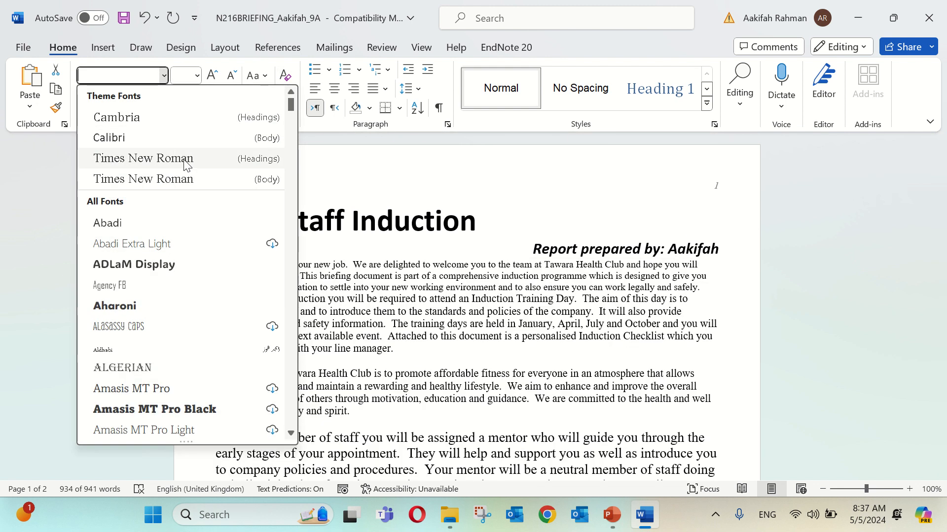
pyautogui.click(185, 162)
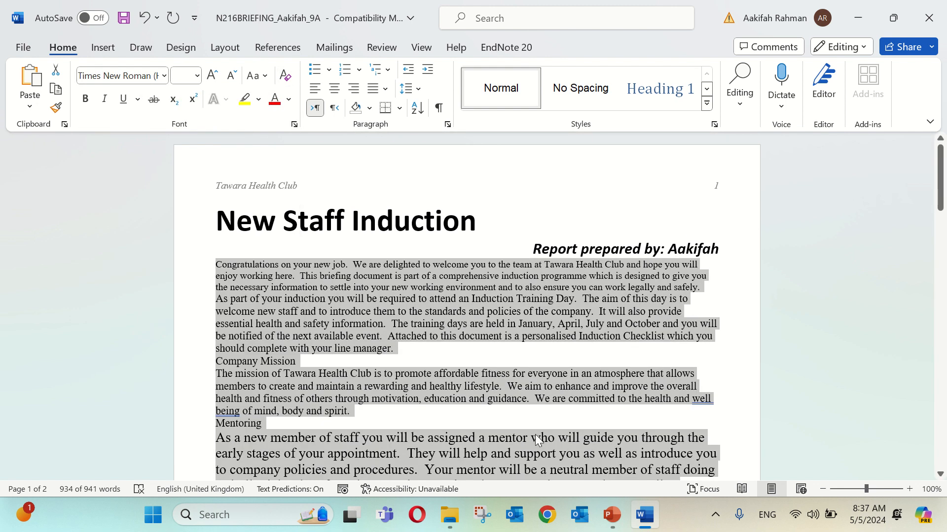
# Recheck the required size on the PowerPoint slide and set the selected Word body text to 11 point
pyautogui.click(613, 516)
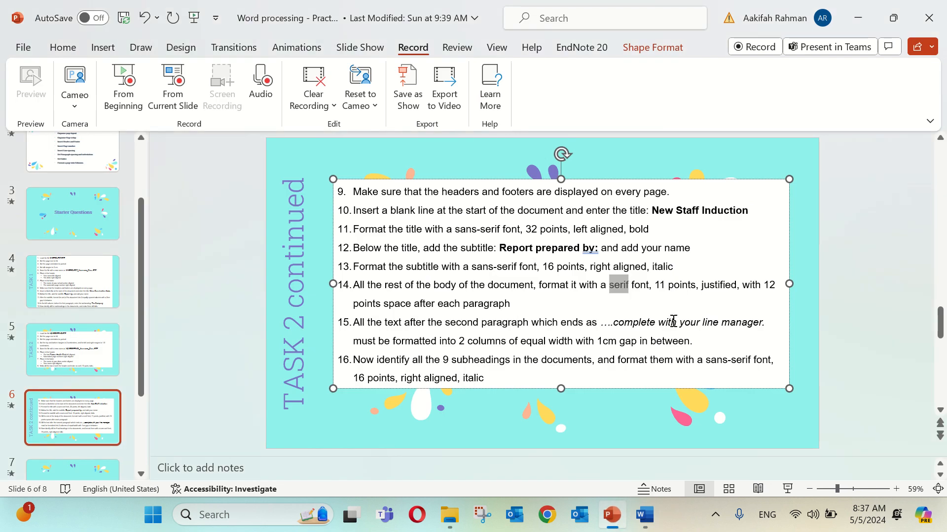
pyautogui.click(645, 516)
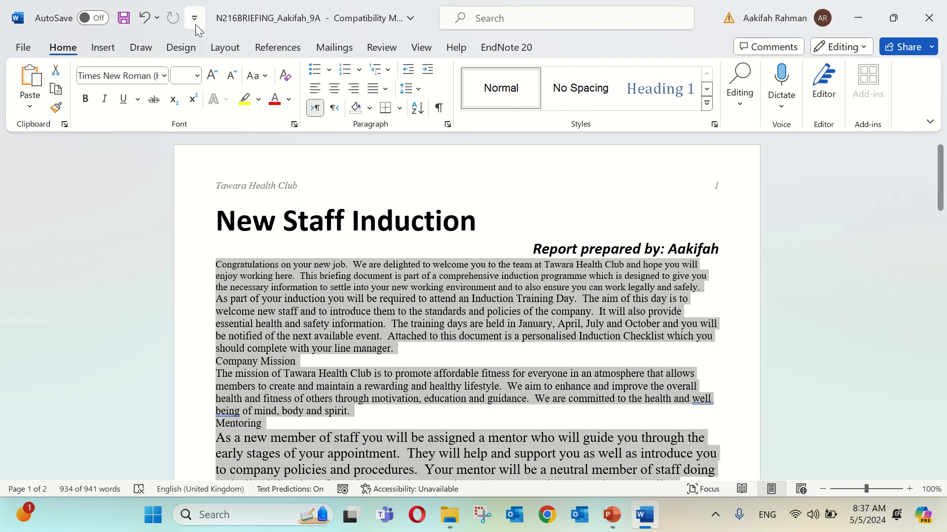
pyautogui.click(186, 77)
pyautogui.write('11')
pyautogui.press('Return')
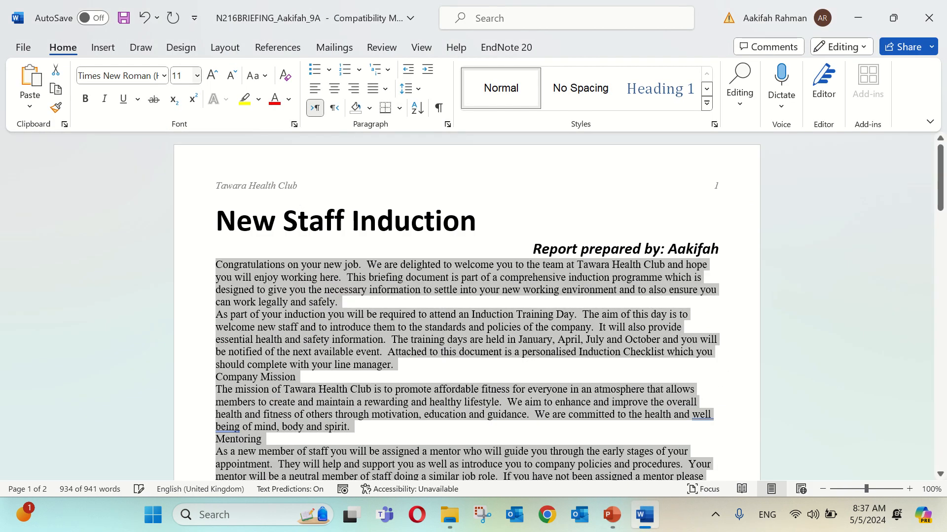
# Recheck the required alignment on the PowerPoint slide and justify the selected body text in Word
pyautogui.click(612, 515)
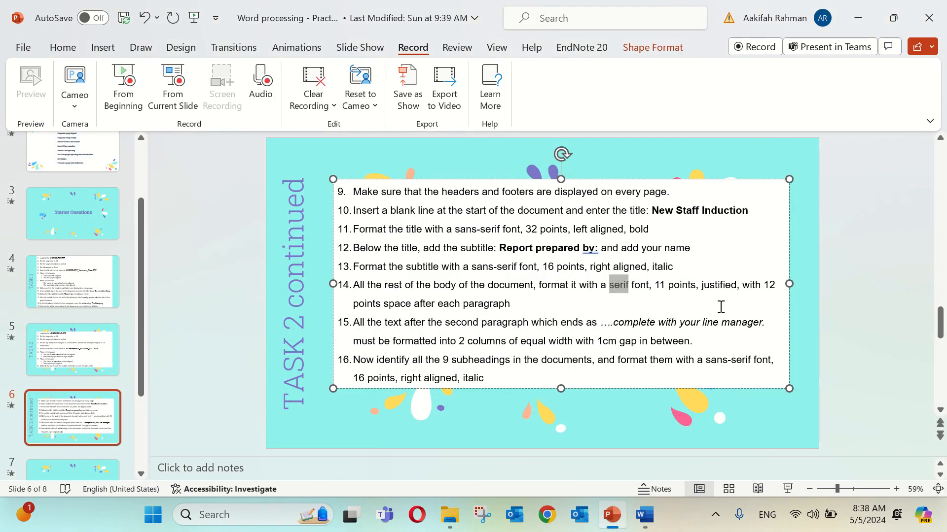
pyautogui.click(647, 525)
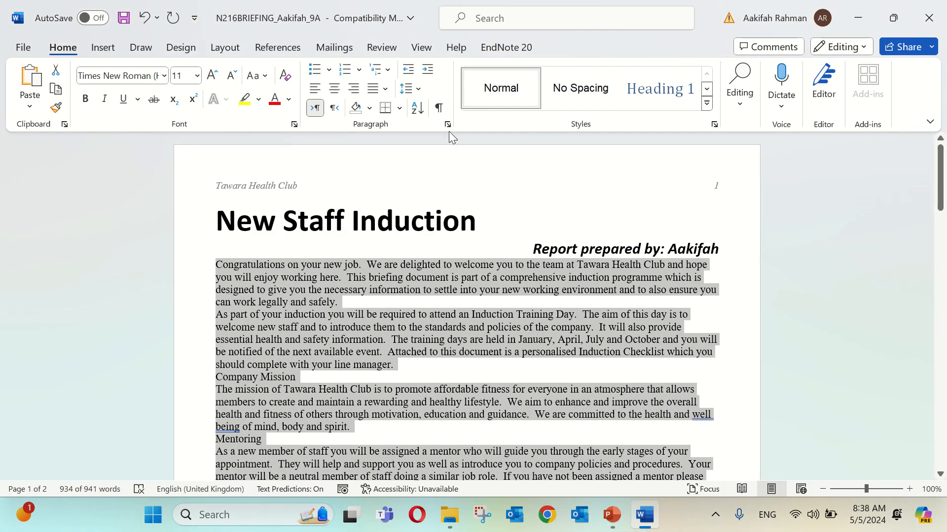
pyautogui.click(385, 89)
pyautogui.click(429, 109)
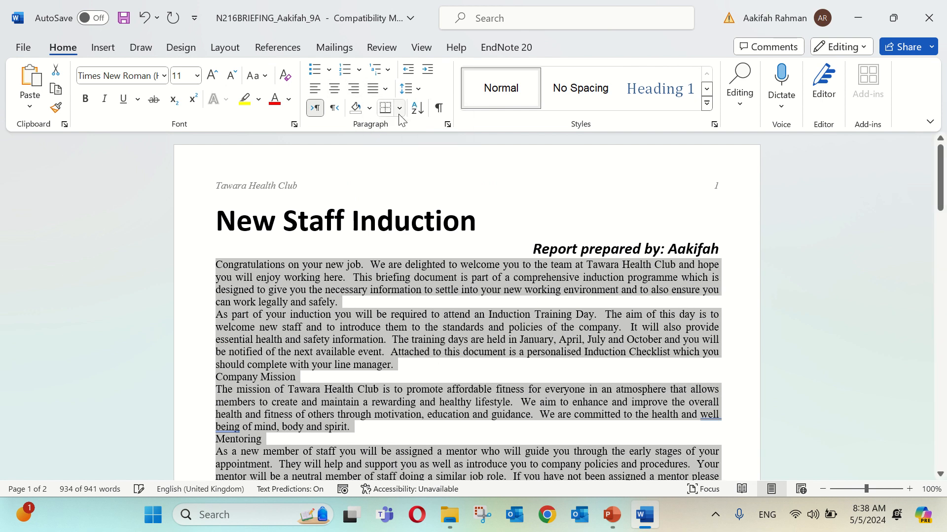
# Check the paragraph spacing requirement in PowerPoint and set the spacing after each Word body paragraph to 12 pt
pyautogui.click(611, 521)
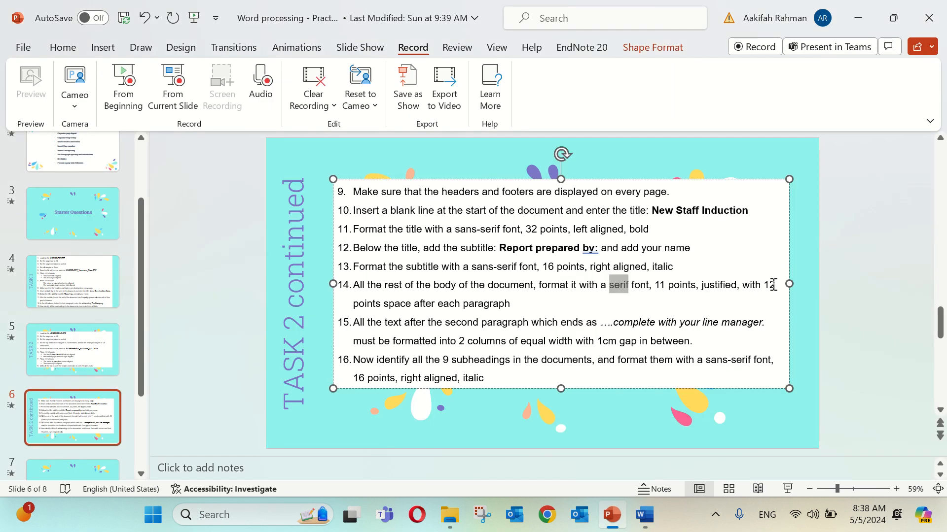
pyautogui.moveTo(764, 286); pyautogui.dragTo(709, 299)
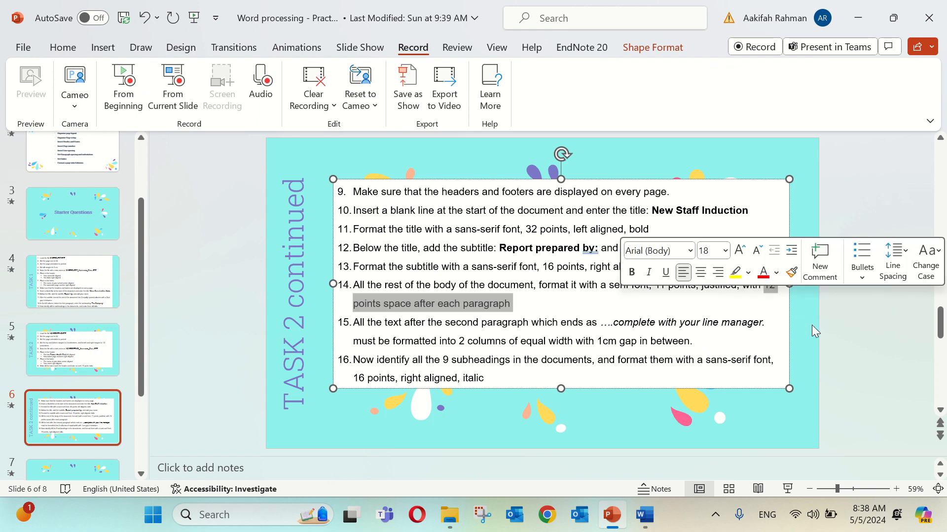
pyautogui.click(454, 308)
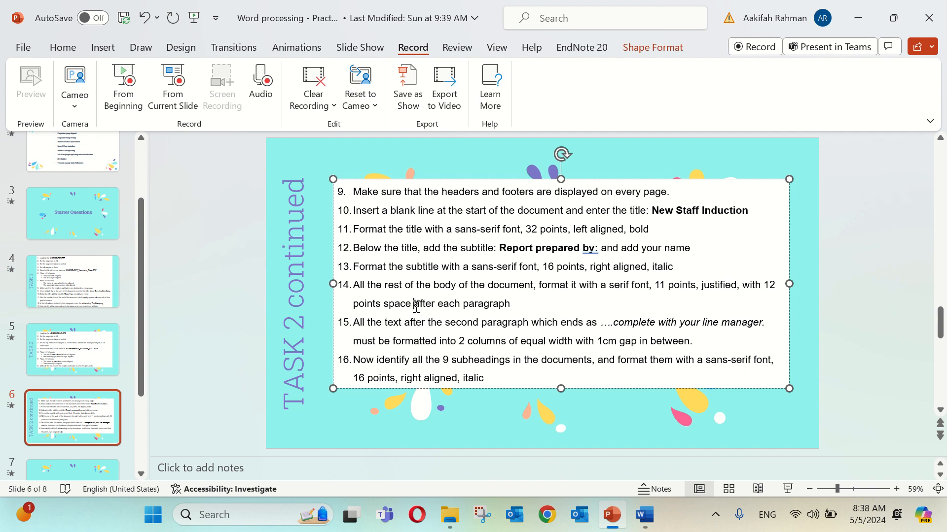
pyautogui.doubleClick(417, 306)
pyautogui.click(650, 525)
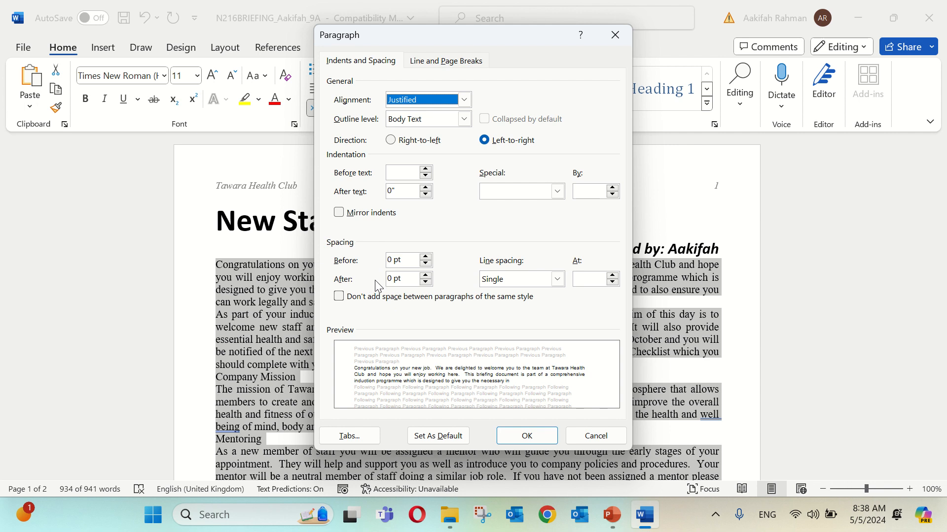
pyautogui.click(611, 515)
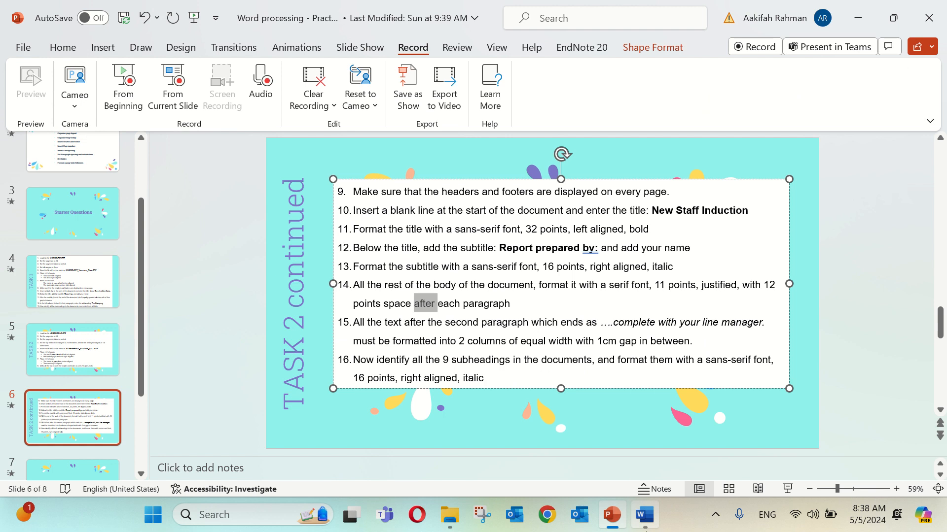
pyautogui.click(644, 515)
pyautogui.click(392, 279)
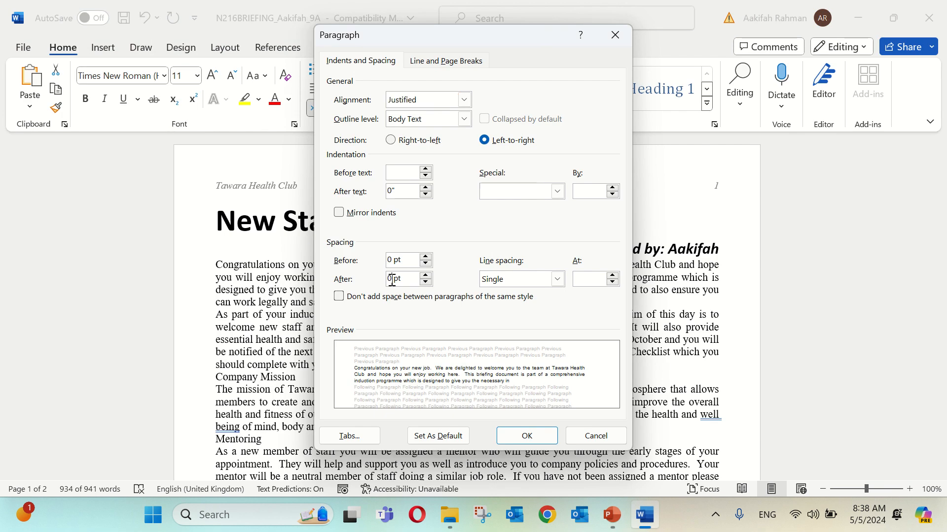
pyautogui.write('12')
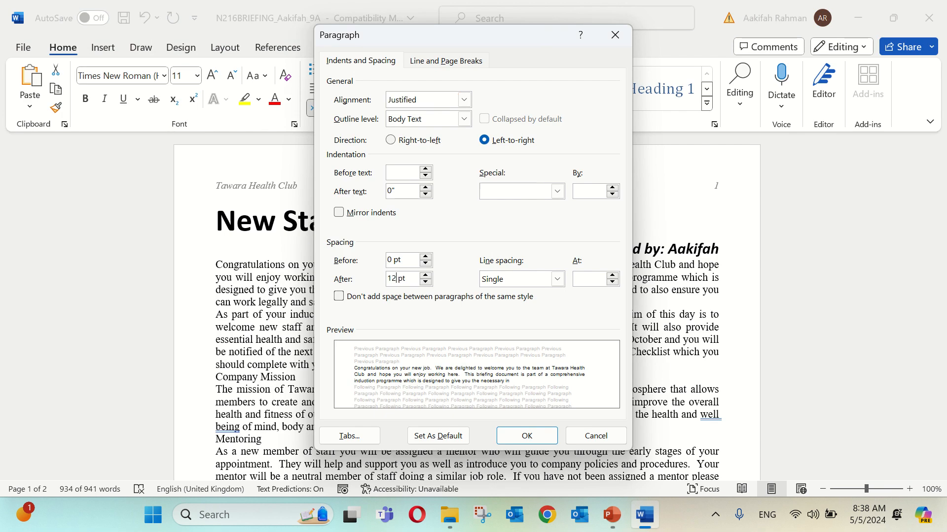
pyautogui.click(526, 437)
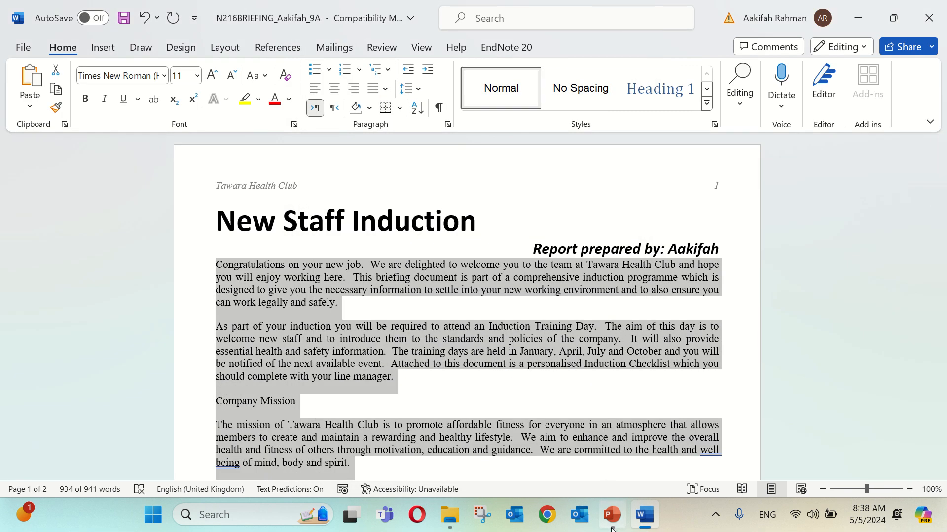
# Read instruction 15 in PowerPoint and locate the Word paragraph ending "complete with your line manager."
pyautogui.click(612, 526)
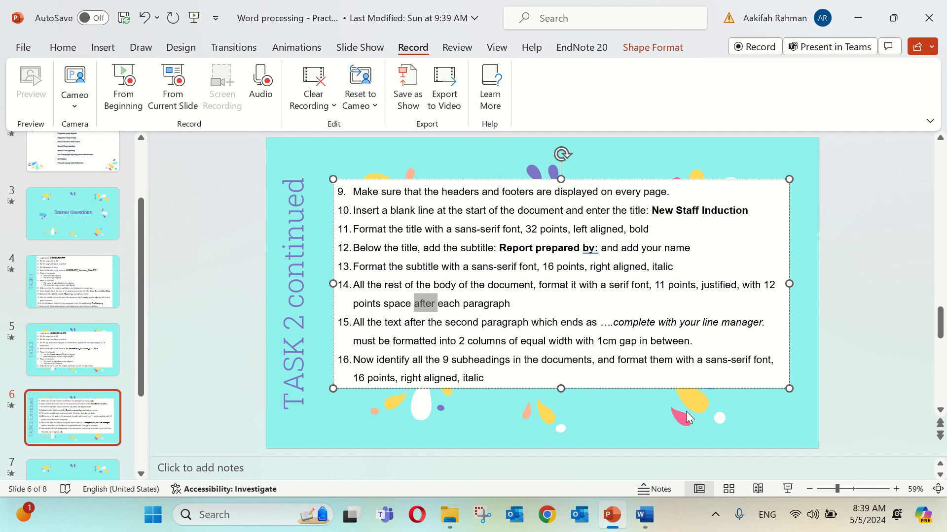
pyautogui.click(645, 515)
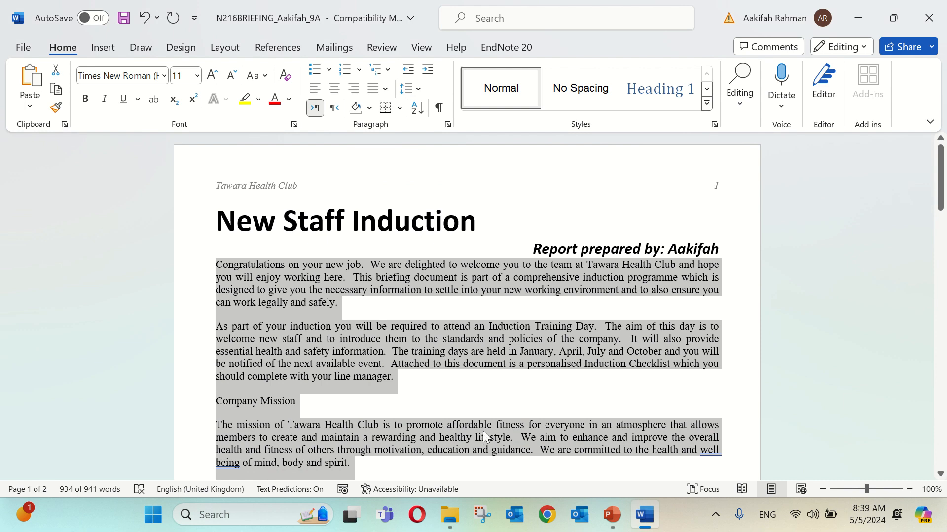
pyautogui.click(431, 385)
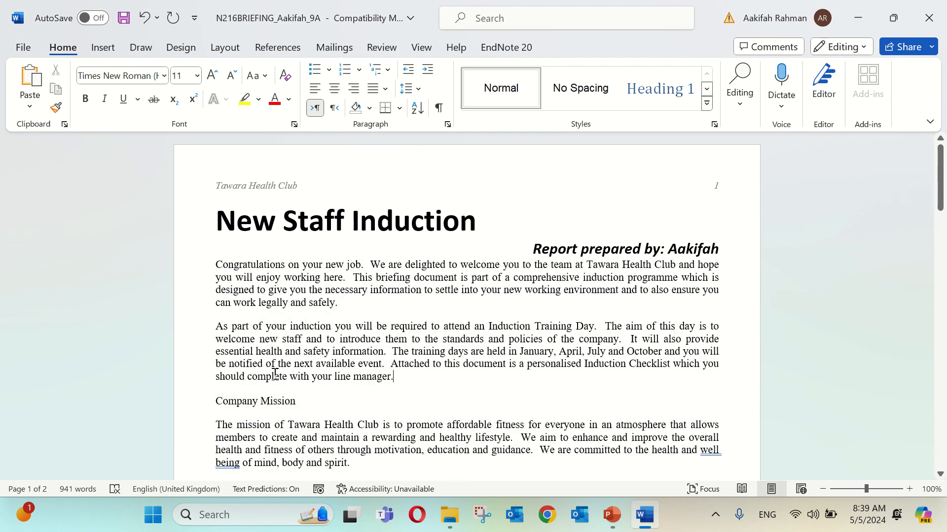
pyautogui.moveTo(248, 377); pyautogui.dragTo(400, 377)
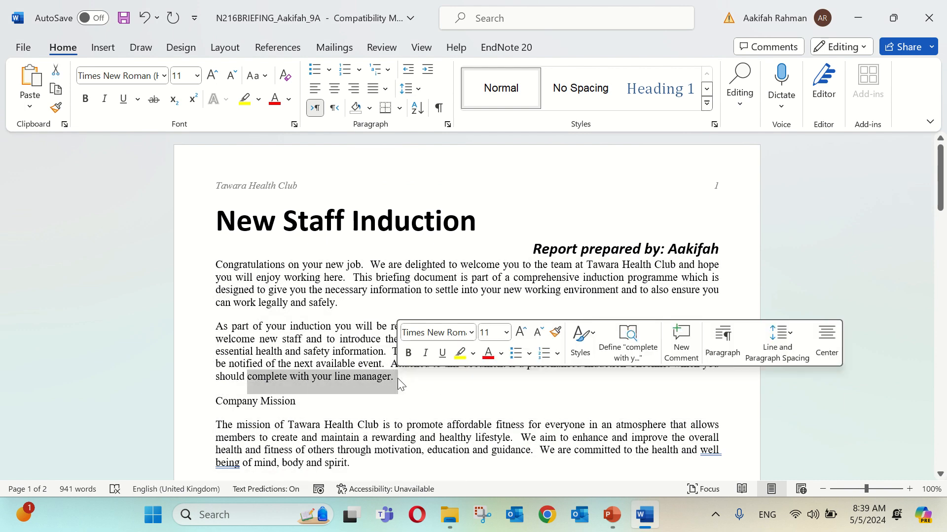
pyautogui.click(624, 526)
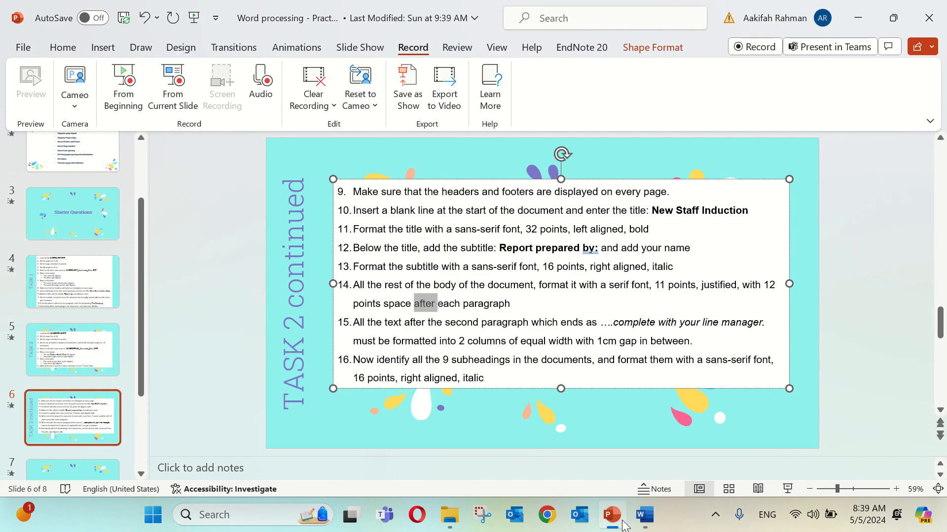
pyautogui.click(442, 344)
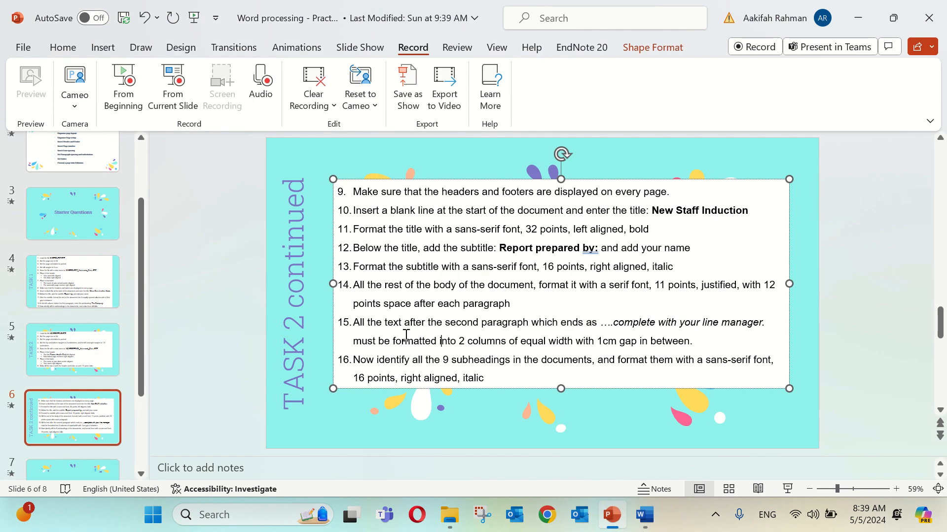
pyautogui.moveTo(392, 341); pyautogui.dragTo(674, 333)
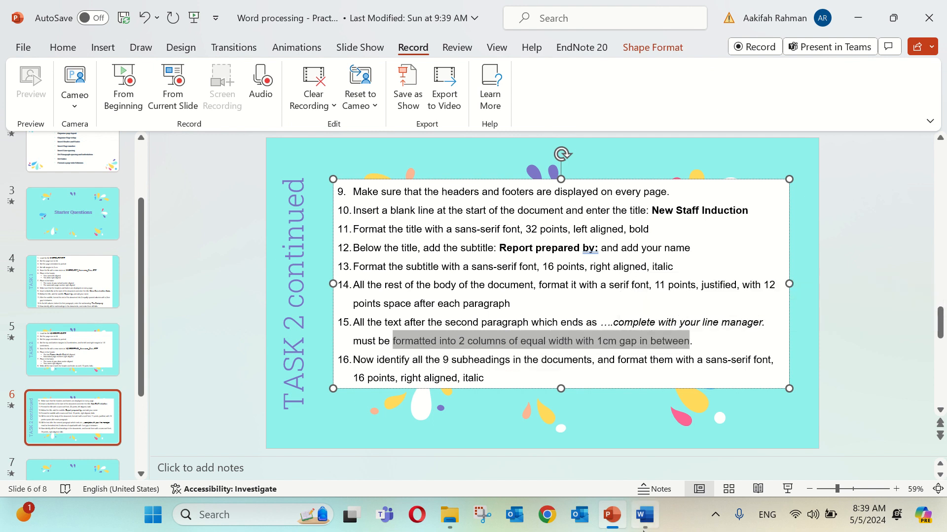
# Switch to Word and select all text from the Company Mission subheading to the end of the document
pyautogui.click(644, 514)
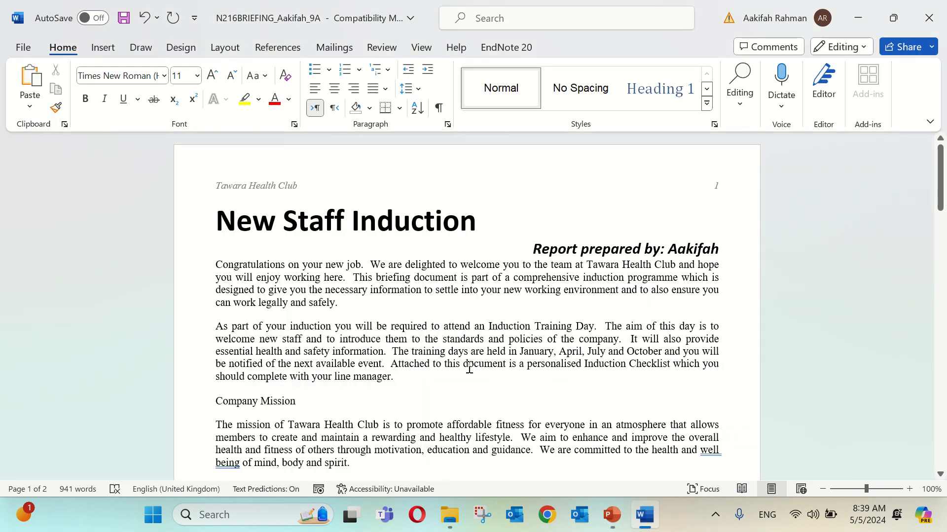
pyautogui.hotkey('ctrl', 'a')
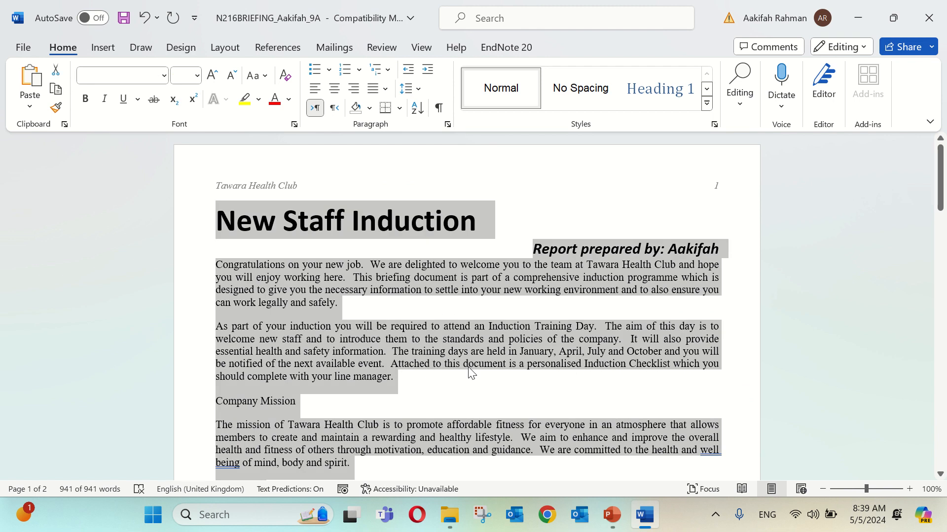
pyautogui.click(469, 374)
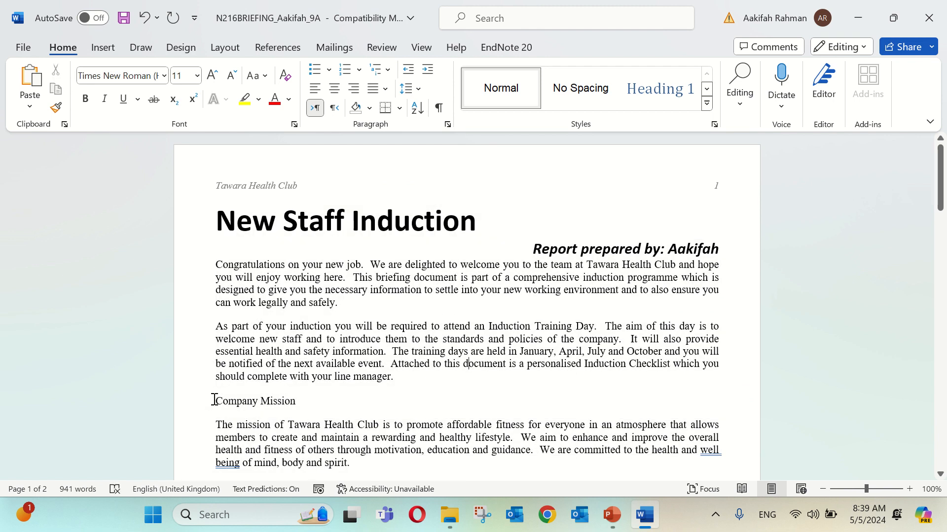
pyautogui.moveTo(215, 400); pyautogui.dragTo(648, 380)
pyautogui.scroll(10, 648, 381)
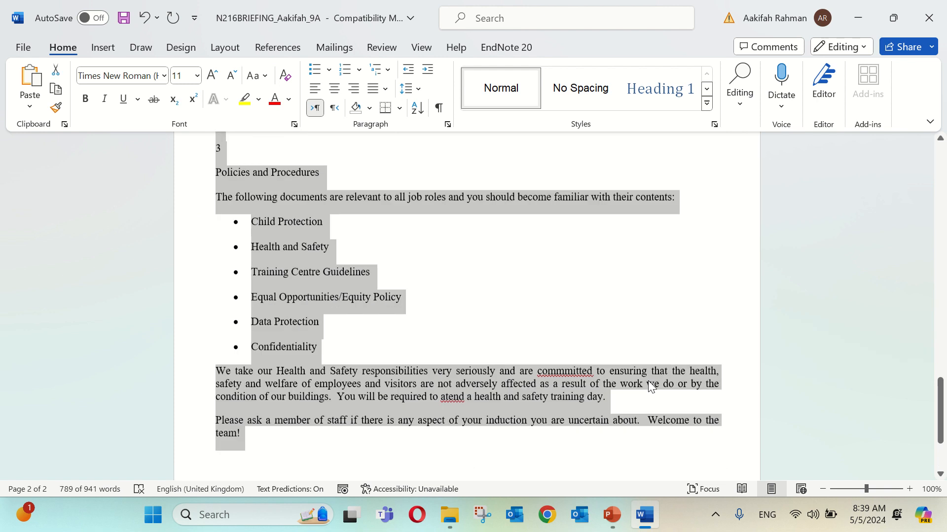
pyautogui.scroll(15, 648, 381)
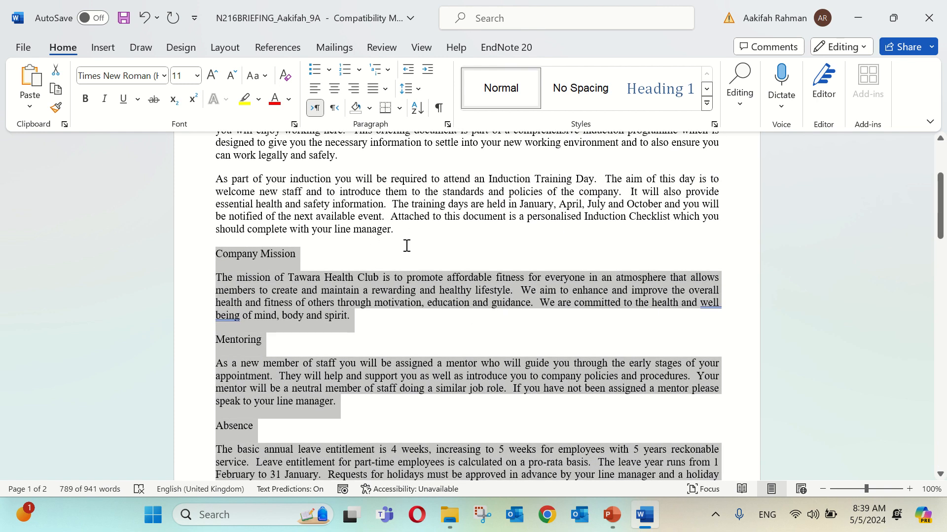
pyautogui.scroll(3, 407, 245)
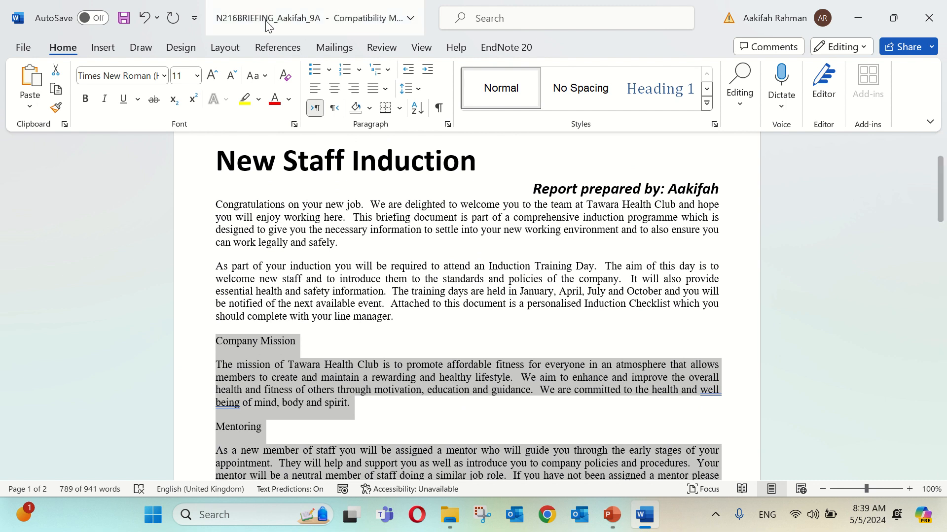
# Recheck the column requirement in PowerPoint, format the selected Word text as two equal-width columns with 1 cm spacing, and verify the settings
pyautogui.click(221, 49)
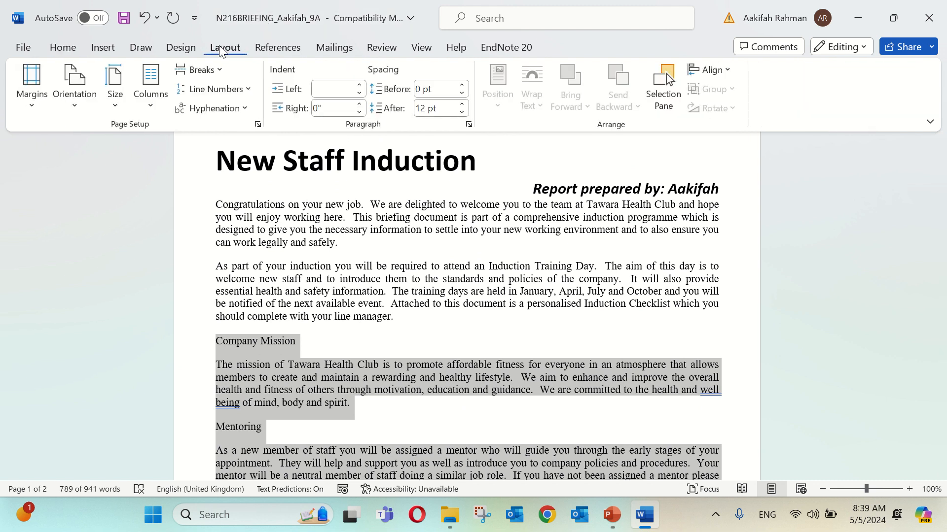
pyautogui.click(158, 91)
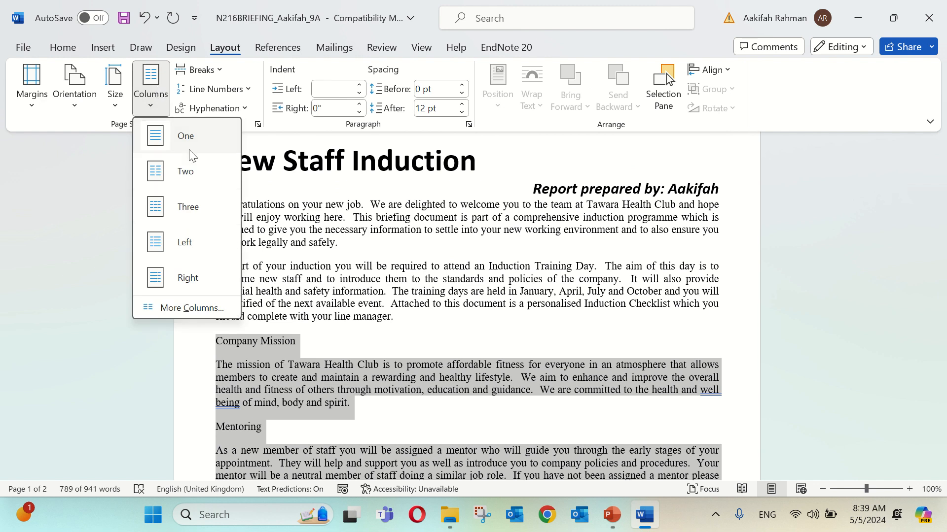
pyautogui.click(166, 309)
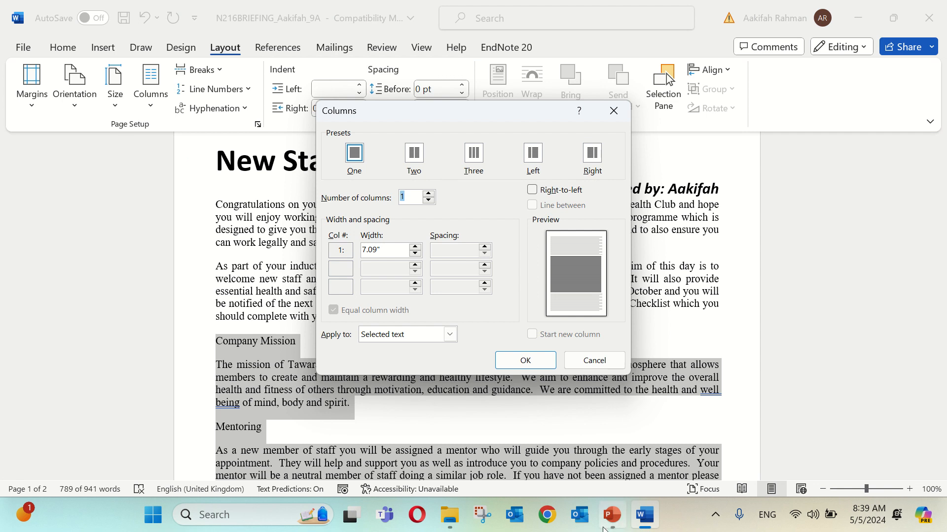
pyautogui.click(604, 526)
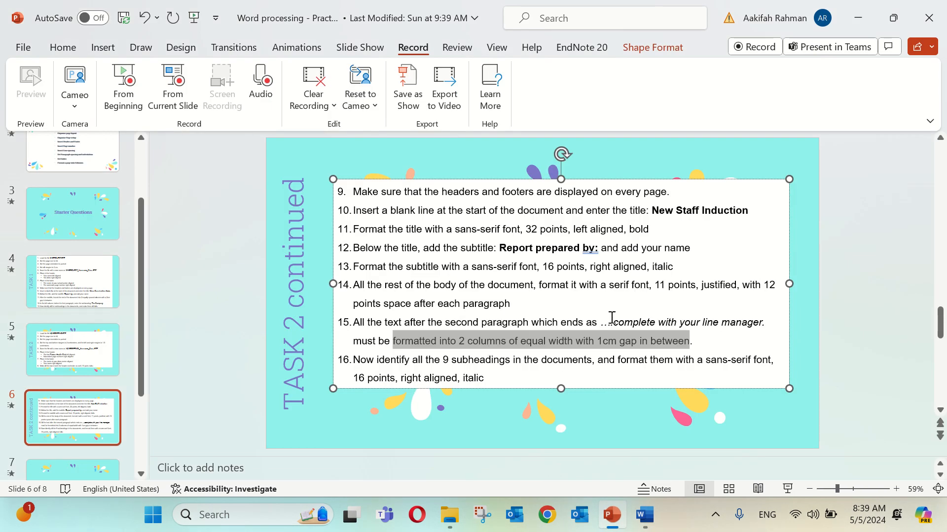
pyautogui.hotkey('alt', 'Tab')
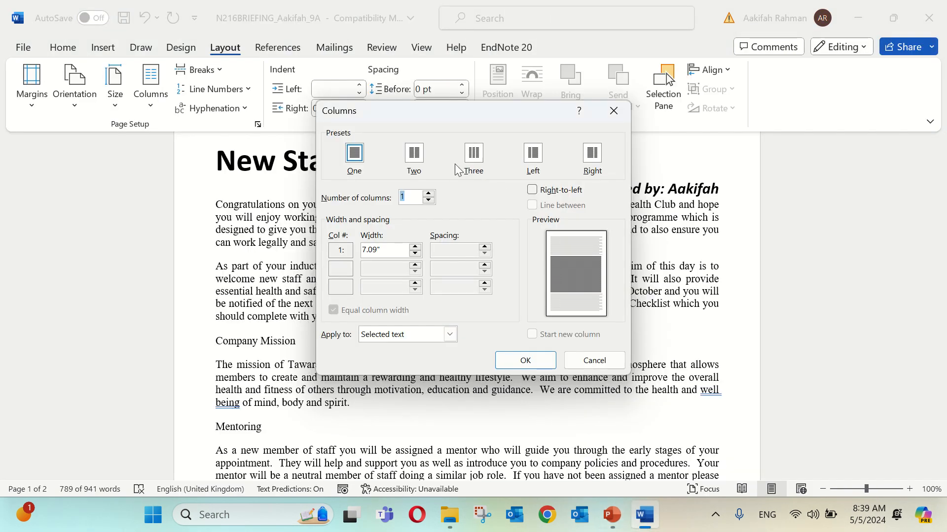
pyautogui.click(415, 156)
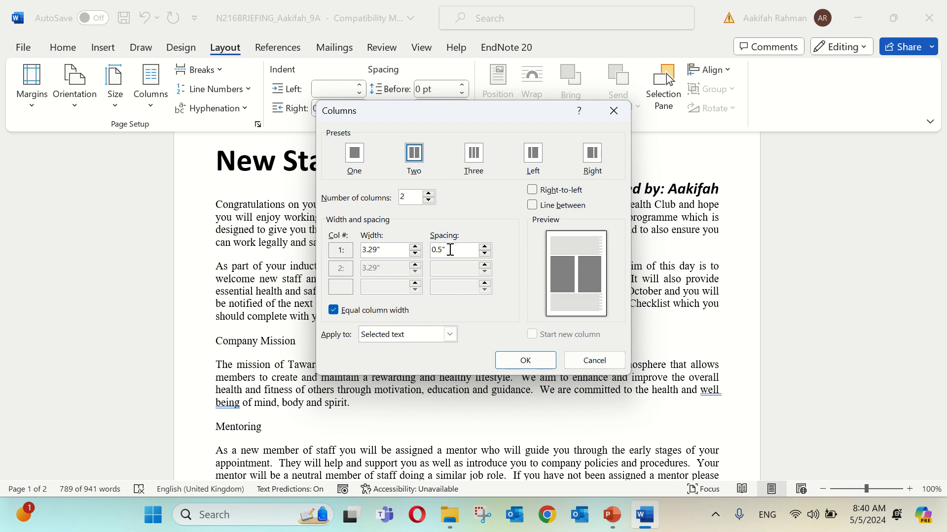
pyautogui.click(452, 250)
pyautogui.click(546, 363)
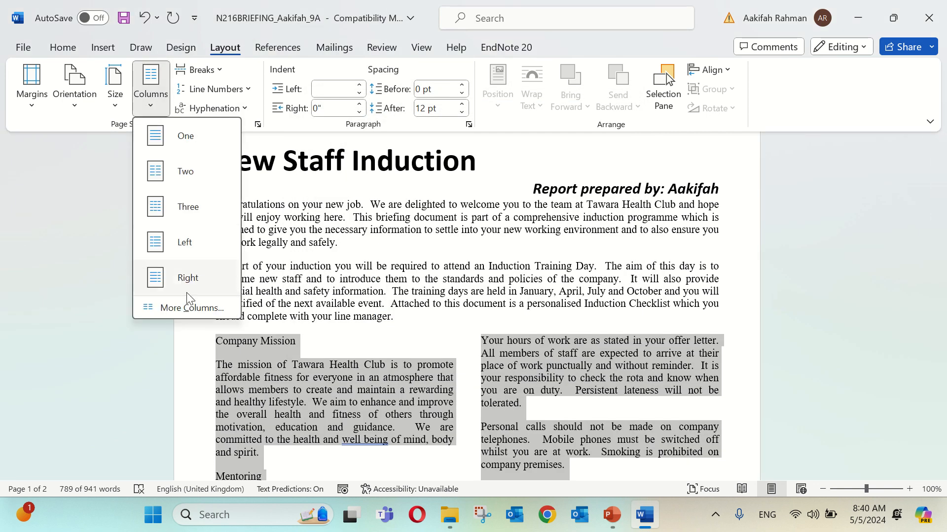
pyautogui.click(190, 308)
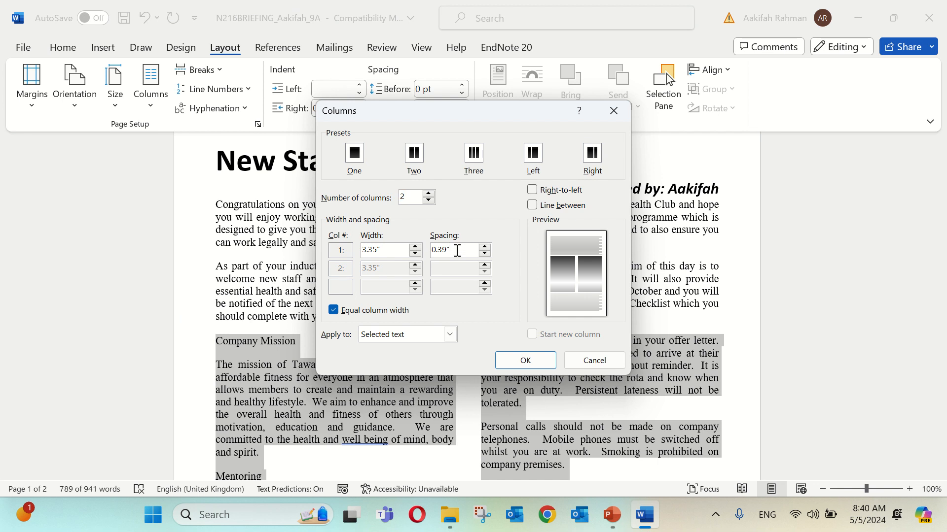
pyautogui.click(526, 360)
# Read instruction 16 in PowerPoint for the required formatting of the 9 subheadings
pyautogui.click(614, 511)
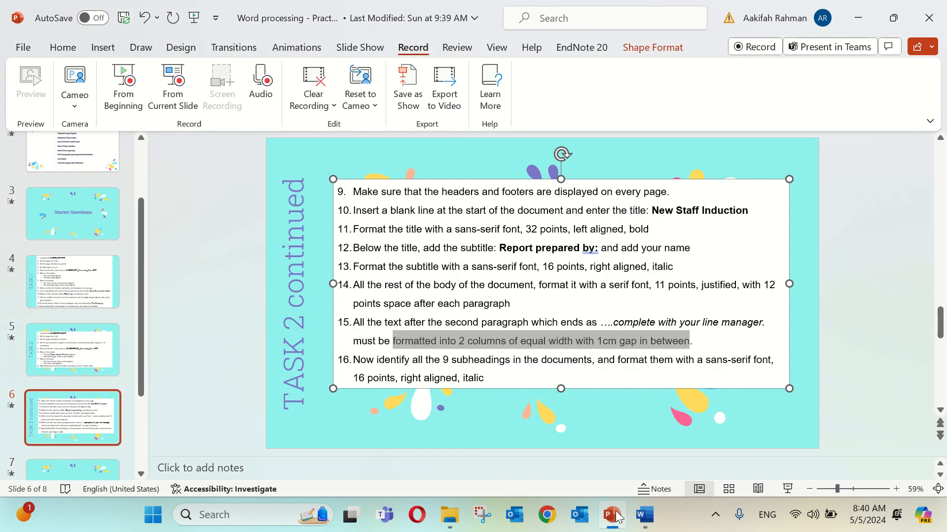
pyautogui.click(452, 360)
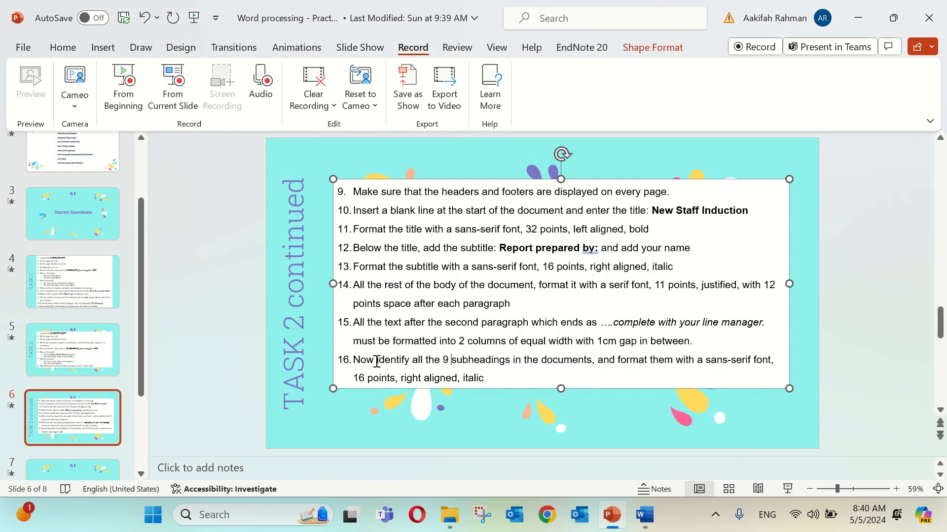
pyautogui.moveTo(377, 360); pyautogui.dragTo(488, 372)
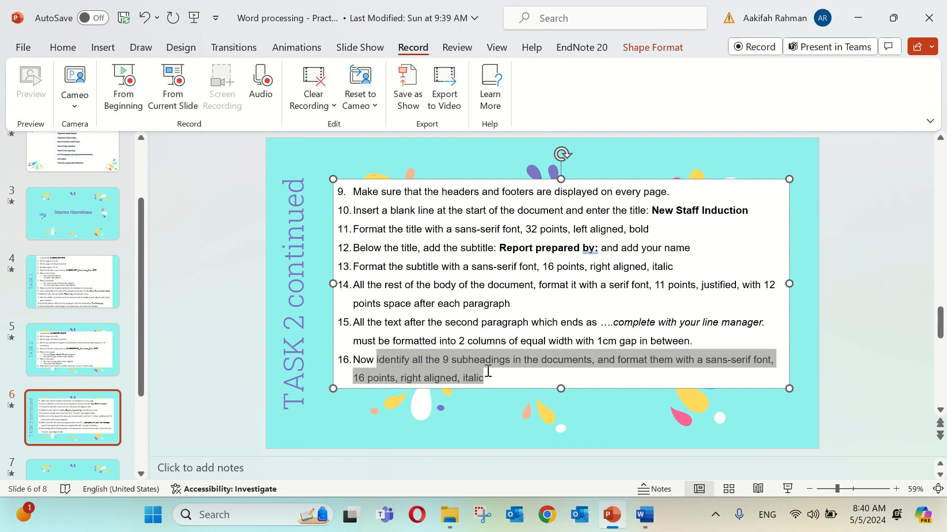
pyautogui.click(692, 378)
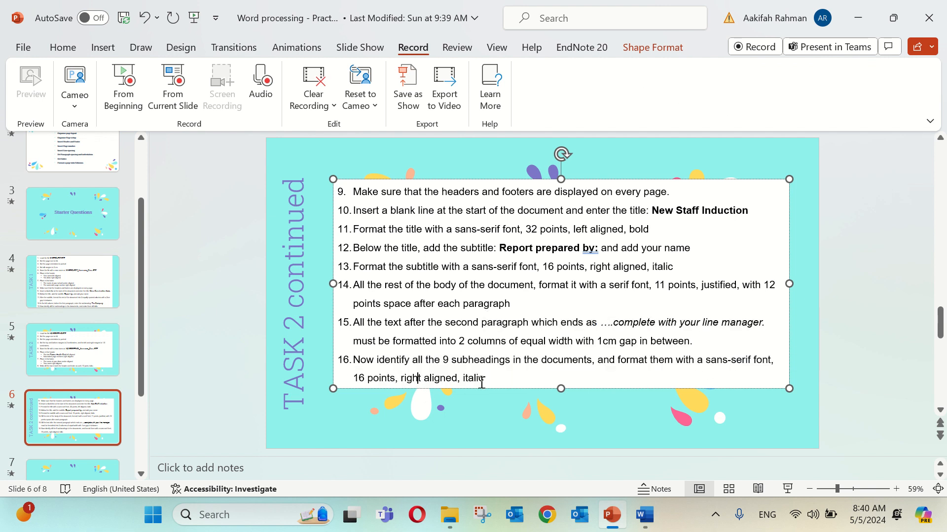
# Select the Company Mission subheading in Word, recheck the font requirement in PowerPoint, and set the subheading to Calibri (Body)
pyautogui.click(650, 526)
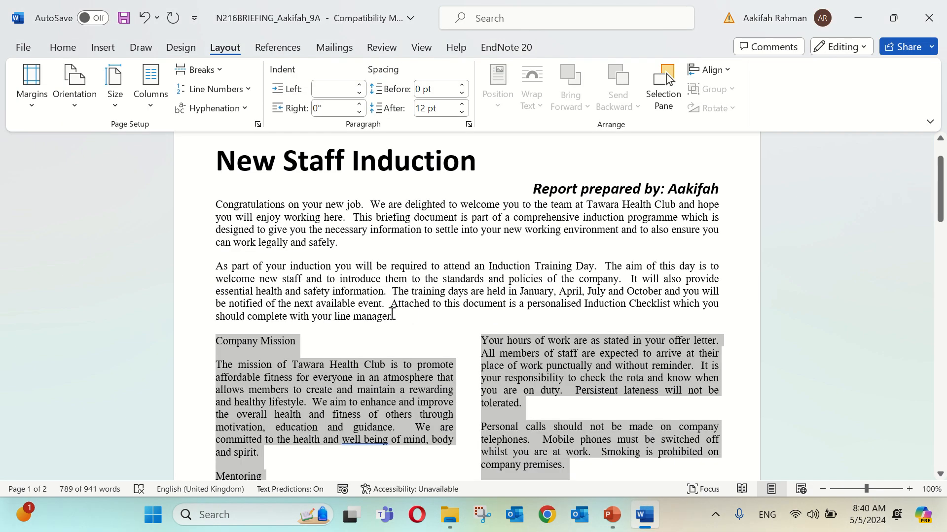
pyautogui.click(392, 315)
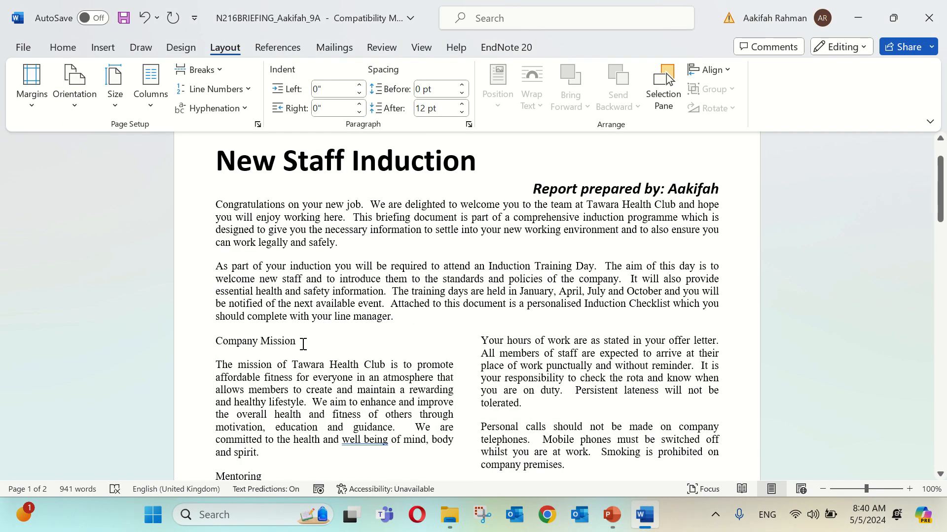
pyautogui.moveTo(303, 344); pyautogui.dragTo(225, 349)
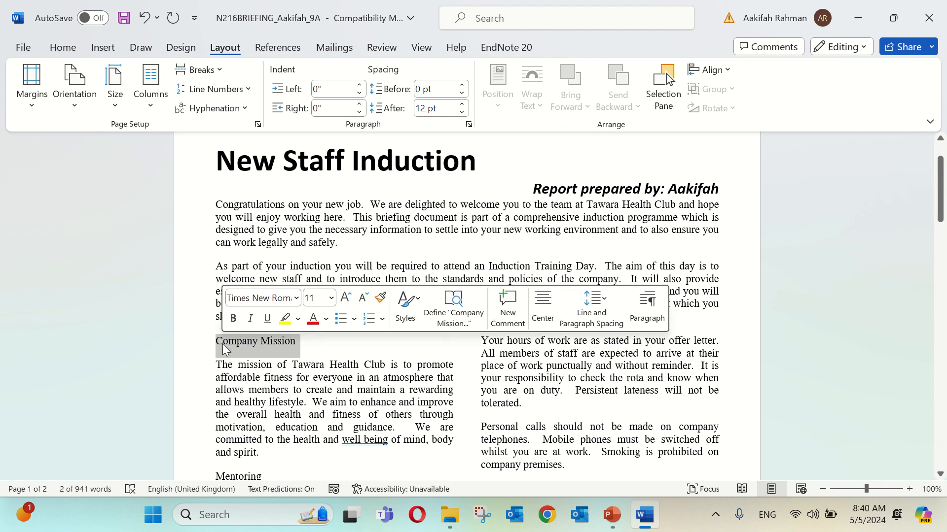
pyautogui.click(613, 516)
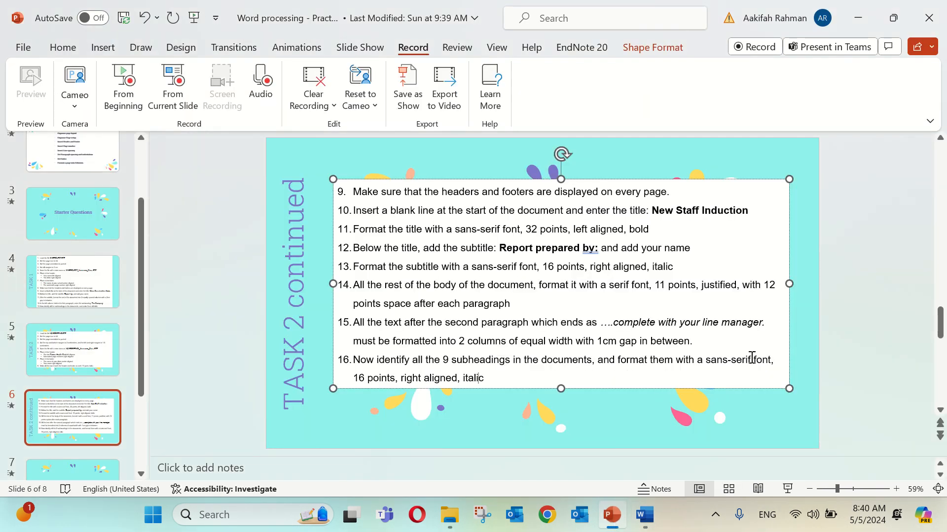
pyautogui.click(644, 515)
pyautogui.click(64, 46)
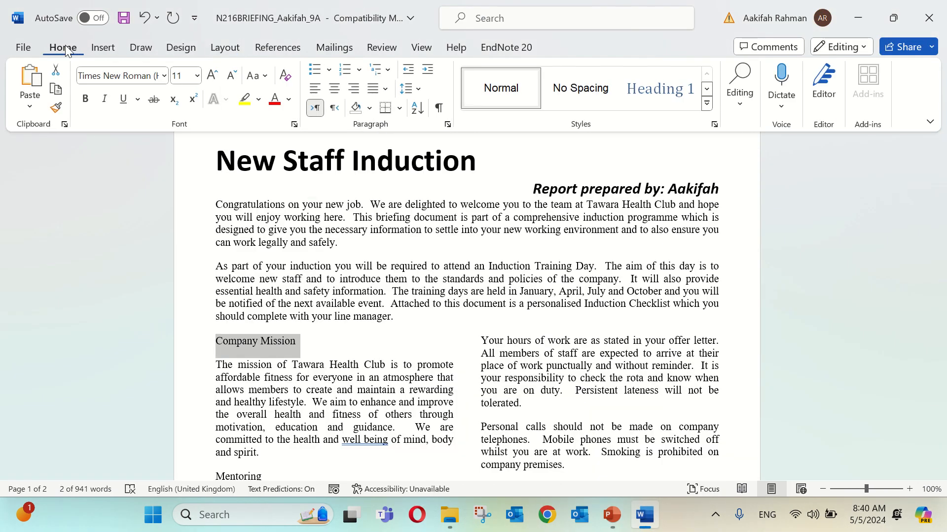
pyautogui.click(163, 75)
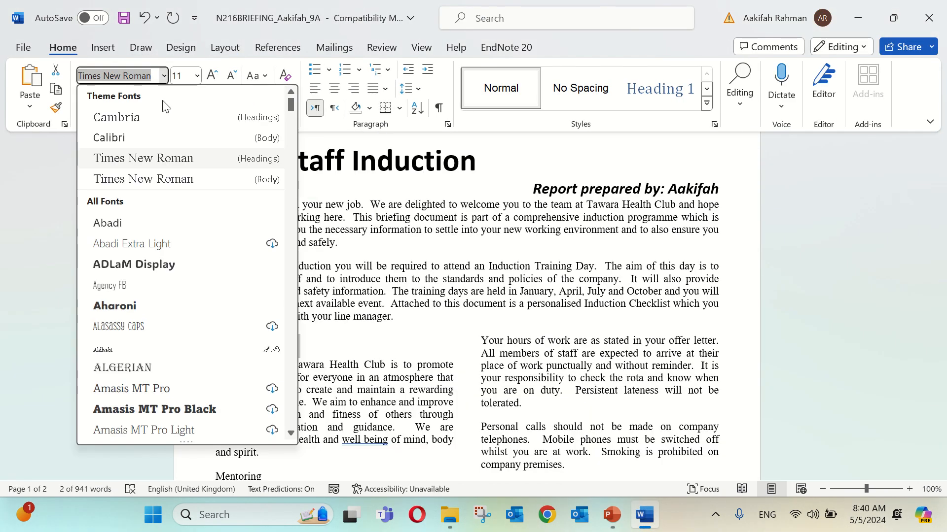
pyautogui.click(143, 139)
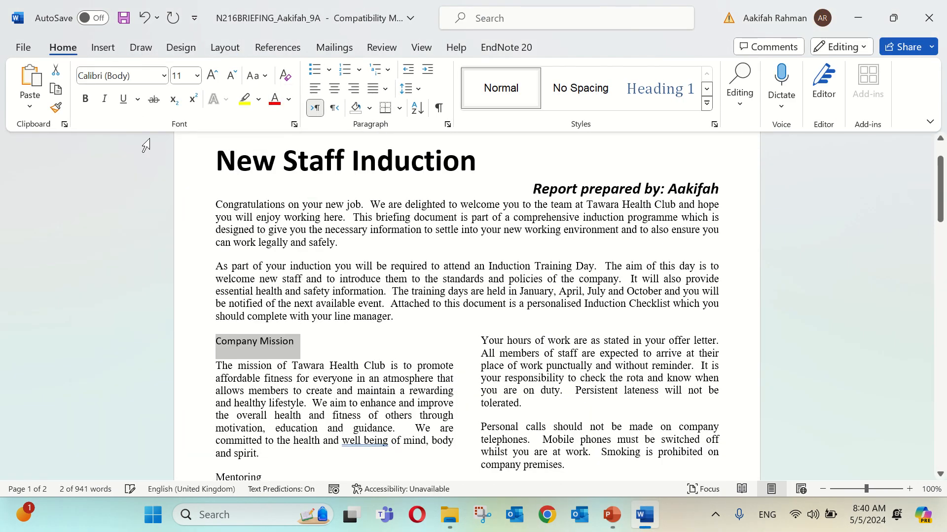
# Recheck the subheading requirements in PowerPoint, return to Word, and format the Company Mission subheading as 16 points, right-aligned and italic
pyautogui.click(611, 515)
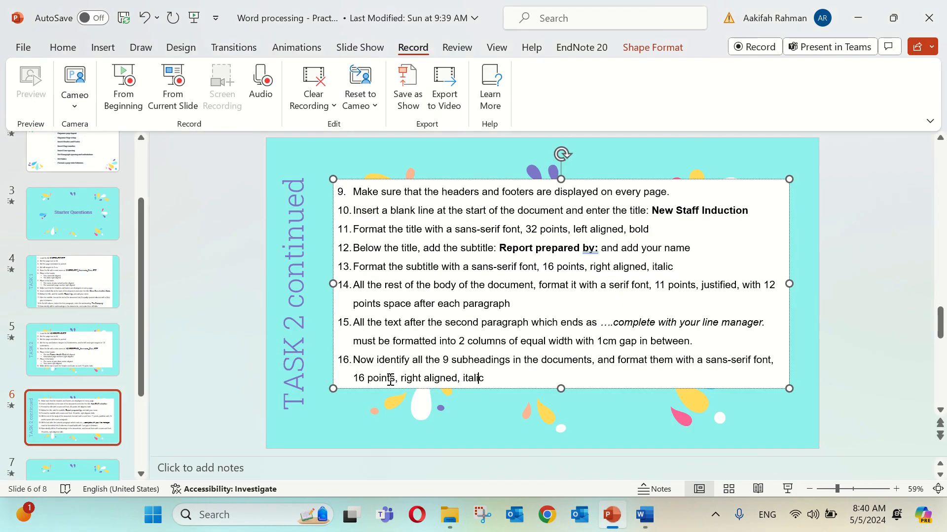
pyautogui.click(644, 515)
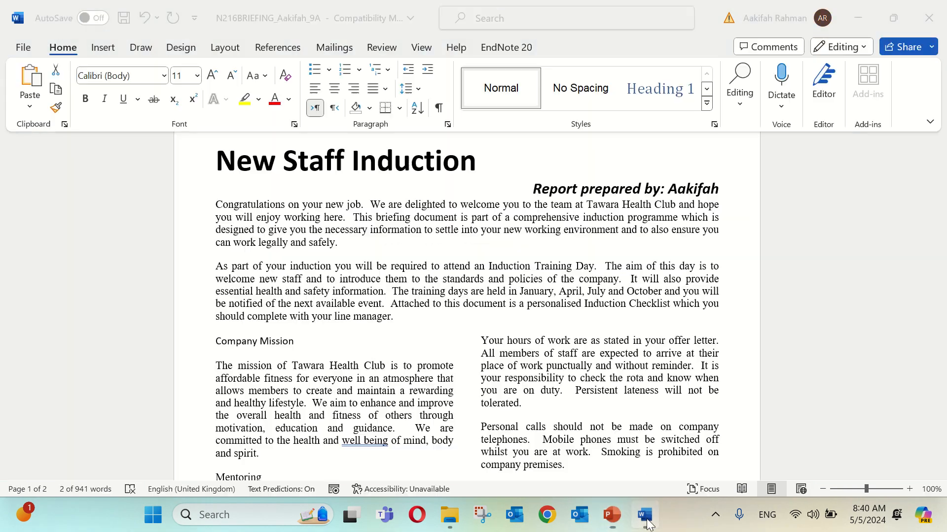
pyautogui.click(189, 76)
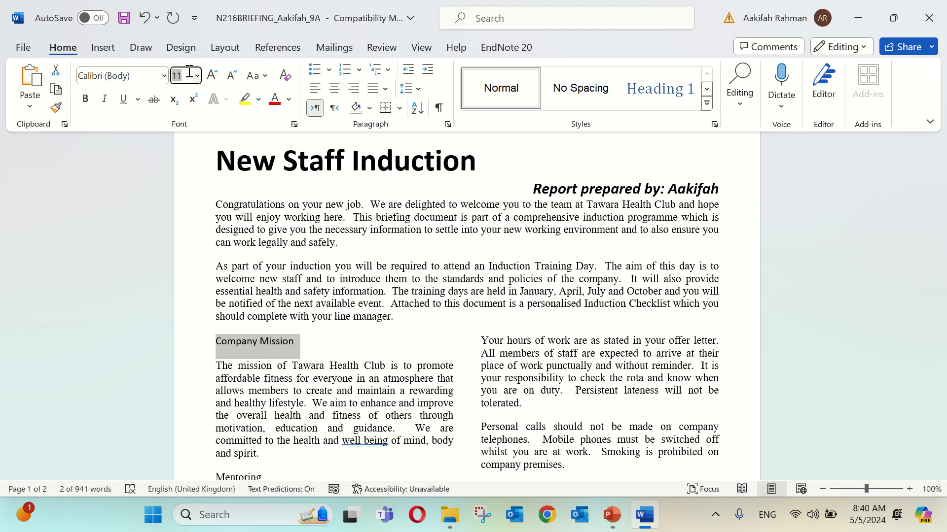
pyautogui.write('16')
pyautogui.press('Return')
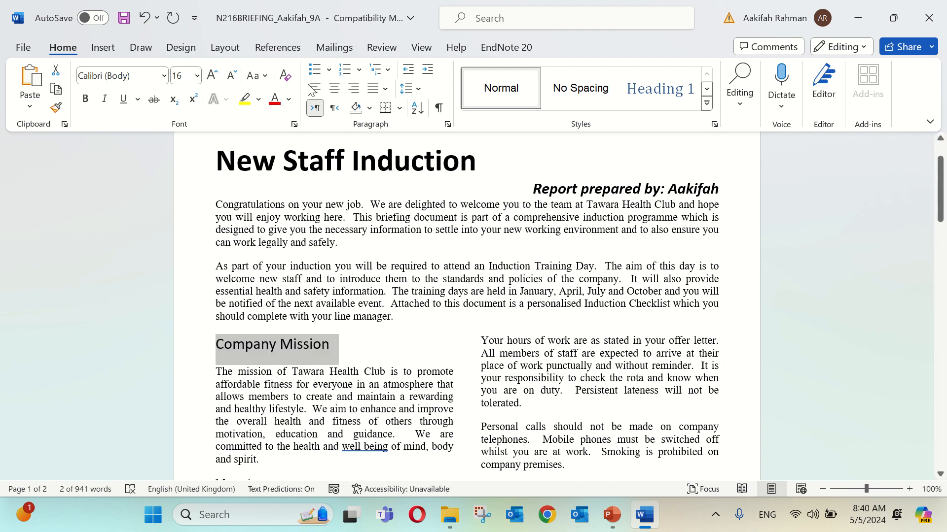
pyautogui.click(357, 92)
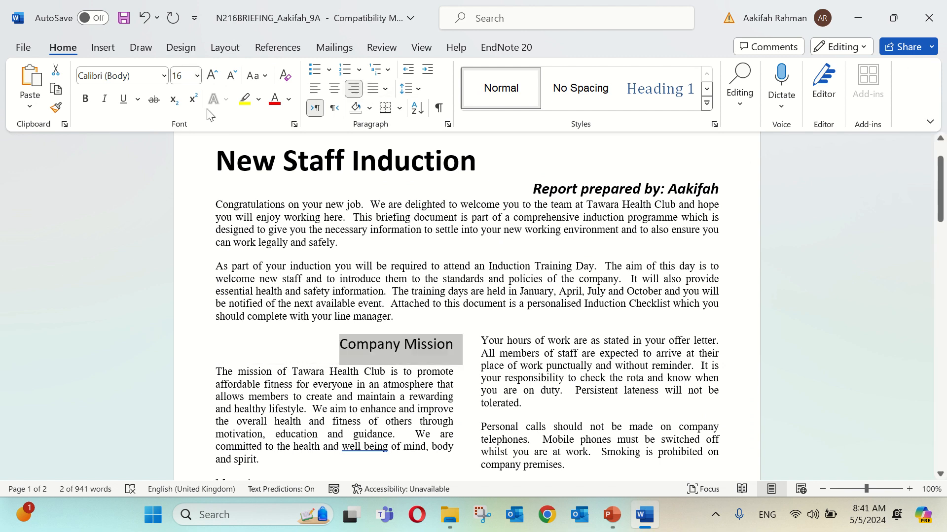
pyautogui.click(105, 99)
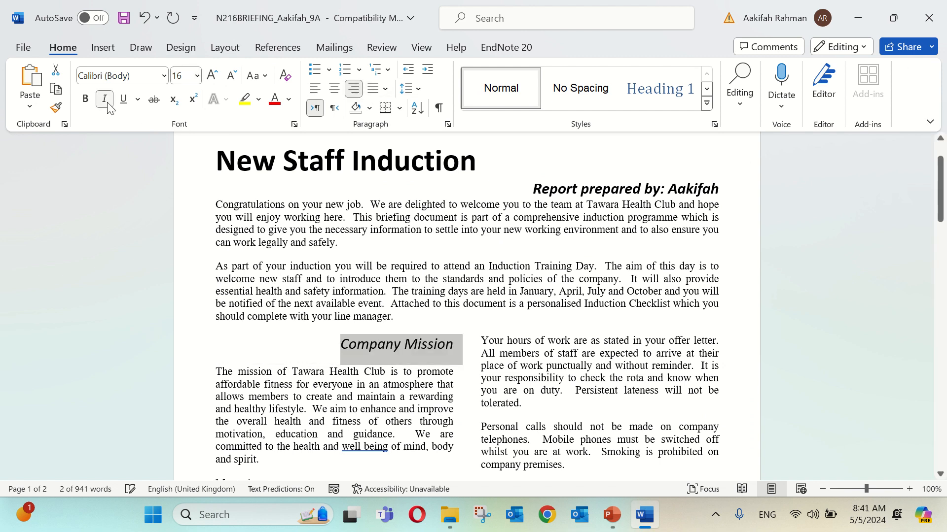
pyautogui.click(407, 340)
# Format the Mentoring subheading as Calibri (Body), 16 points, right-aligned and italic
pyautogui.scroll(-3, 408, 340)
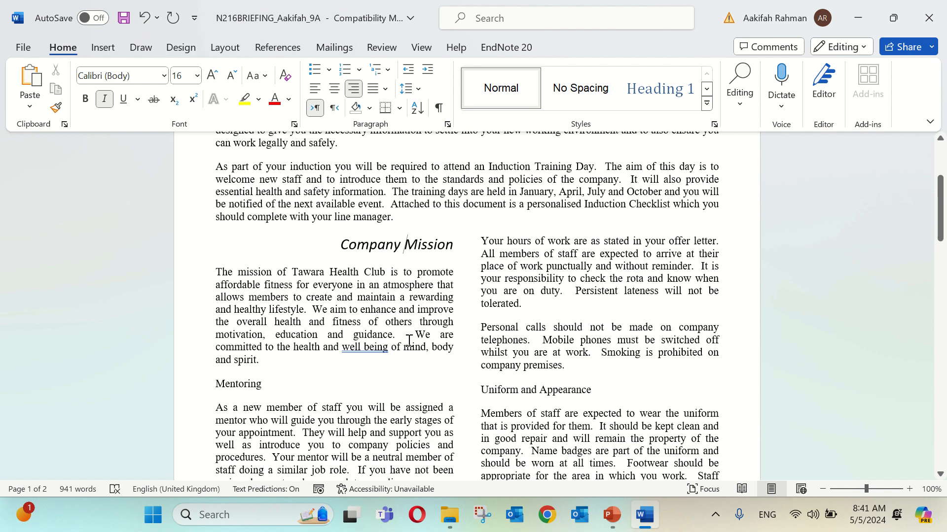
pyautogui.moveTo(282, 384); pyautogui.dragTo(213, 385)
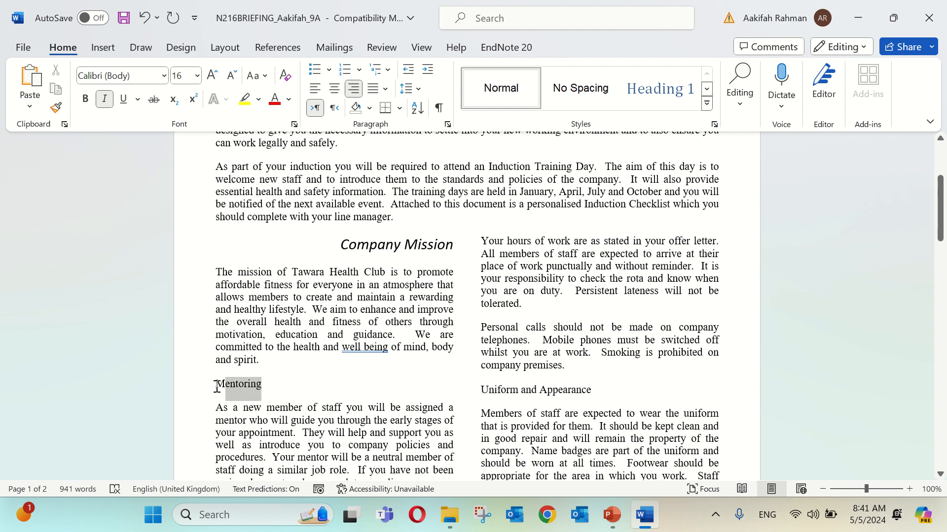
pyautogui.click(163, 75)
pyautogui.click(133, 135)
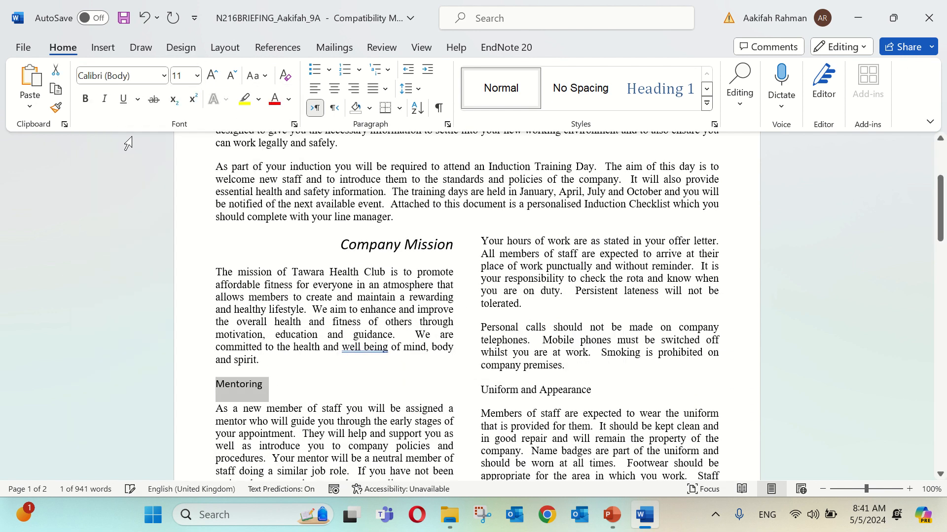
pyautogui.click(193, 77)
pyautogui.write('16')
pyautogui.press('Return')
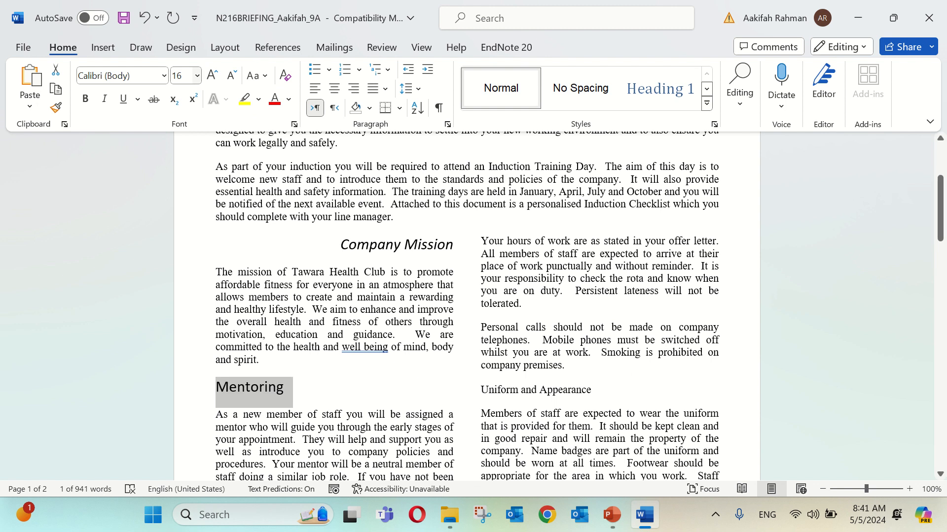
pyautogui.click(354, 89)
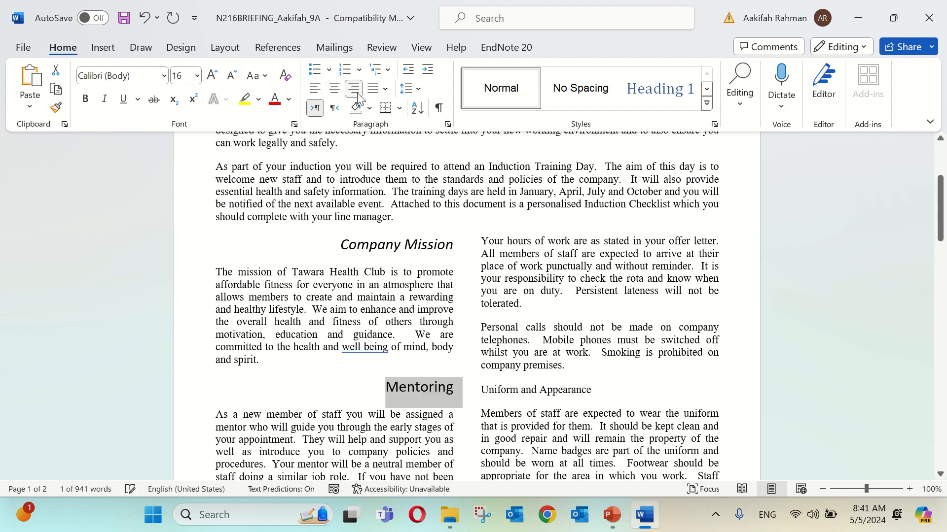
pyautogui.click(106, 100)
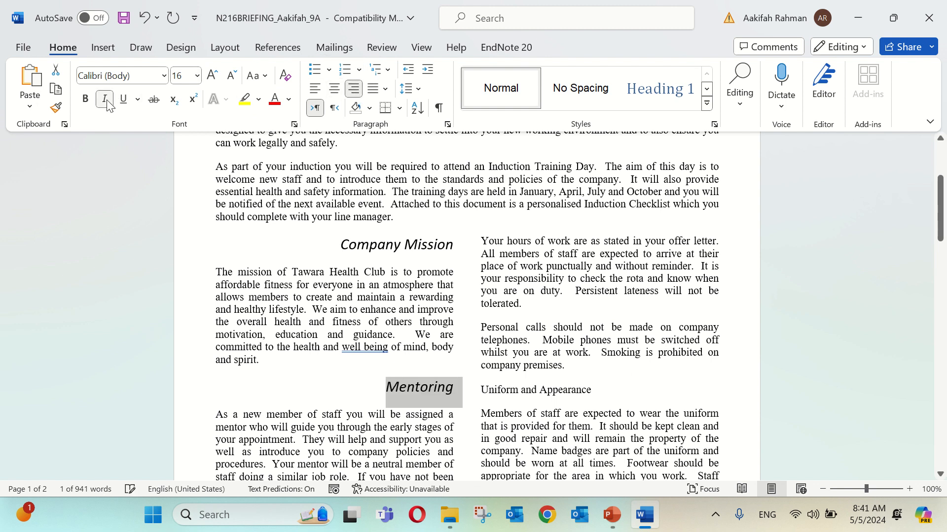
# Select the Uniform and Appearance subheading in Word and recheck instruction 16 in PowerPoint
pyautogui.scroll(-1, 442, 264)
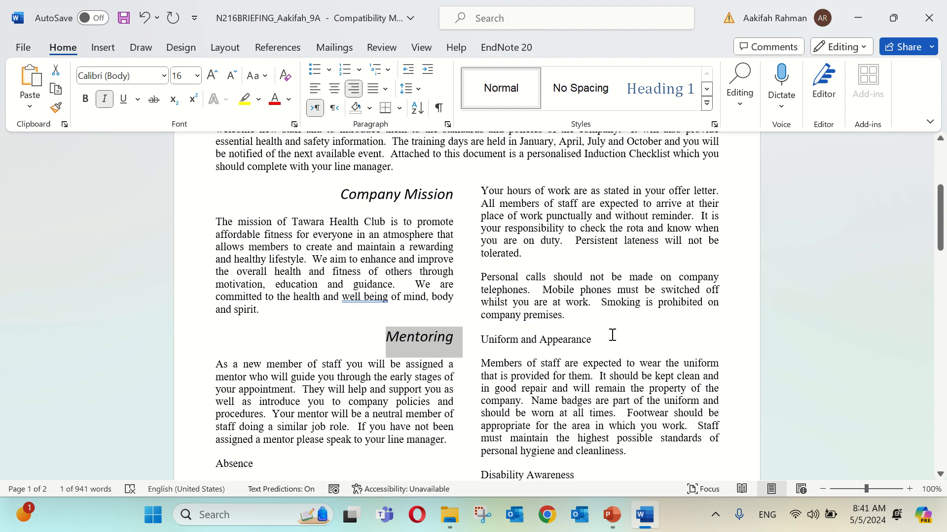
pyautogui.moveTo(594, 340); pyautogui.dragTo(492, 344)
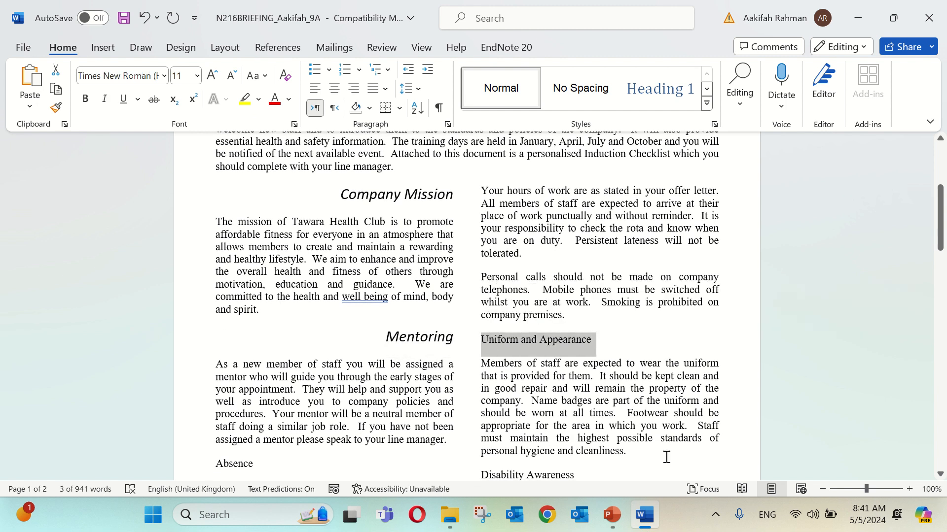
pyautogui.click(610, 523)
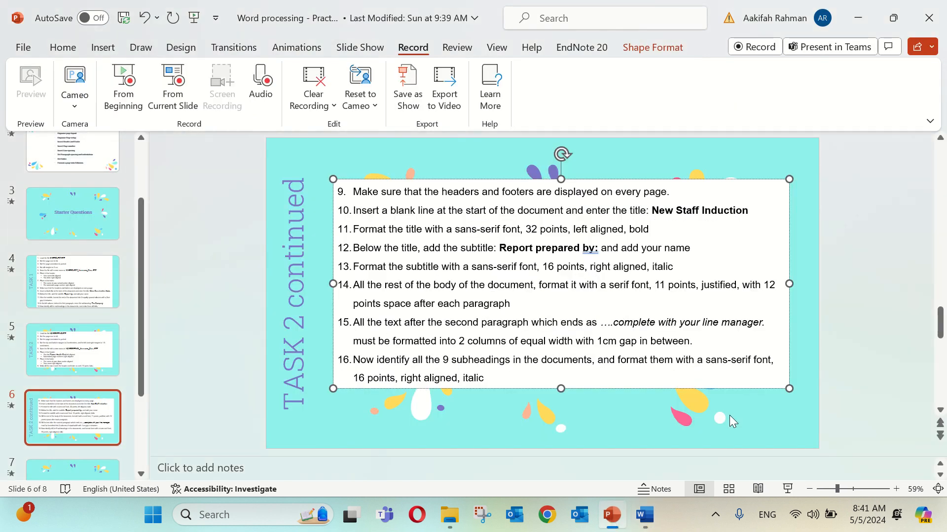